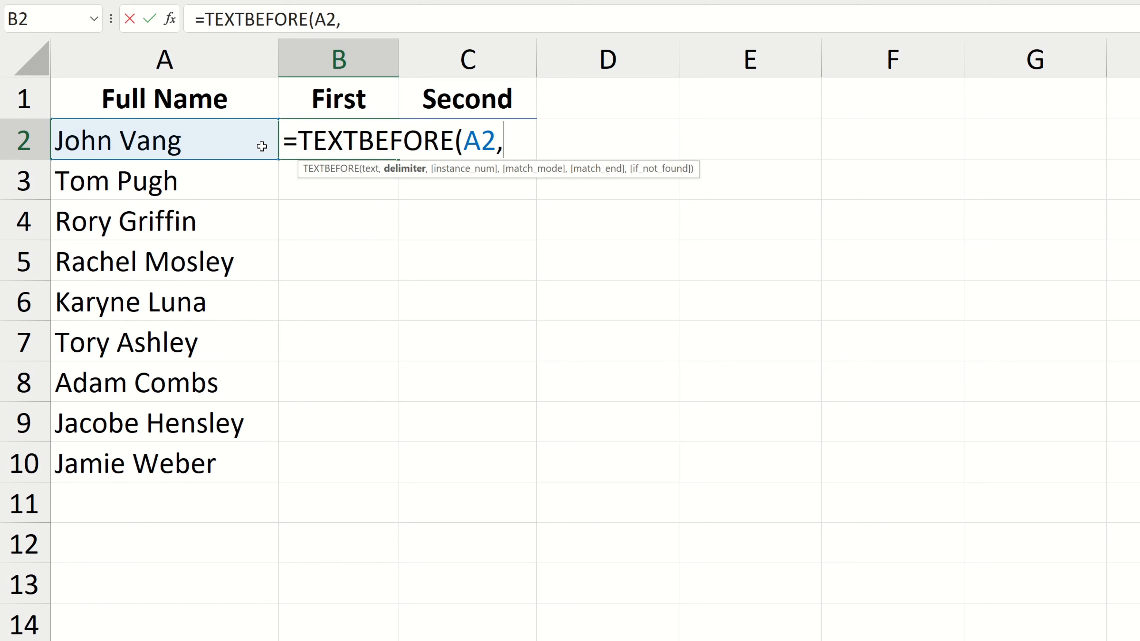
Complete the B2 formula as =TEXTBEFORE(A2," ") and fill it down the First column through row 10.
{"action": "type", "text": "\" \")"}
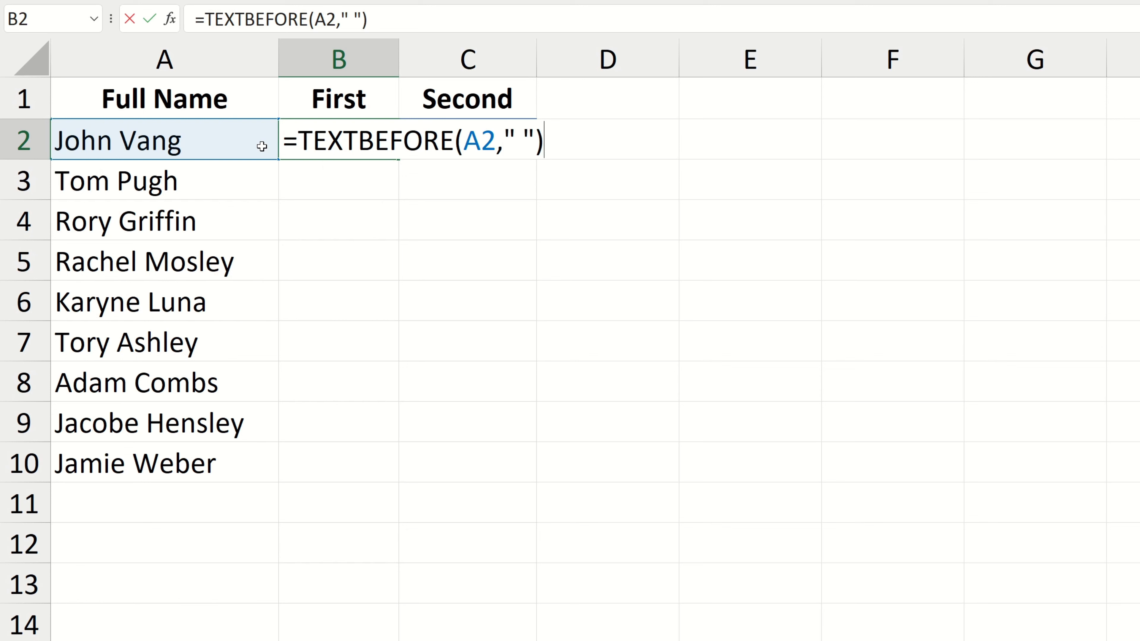
{"action": "key", "text": "Return"}
{"action": "left_click", "coordinate": [386, 144]}
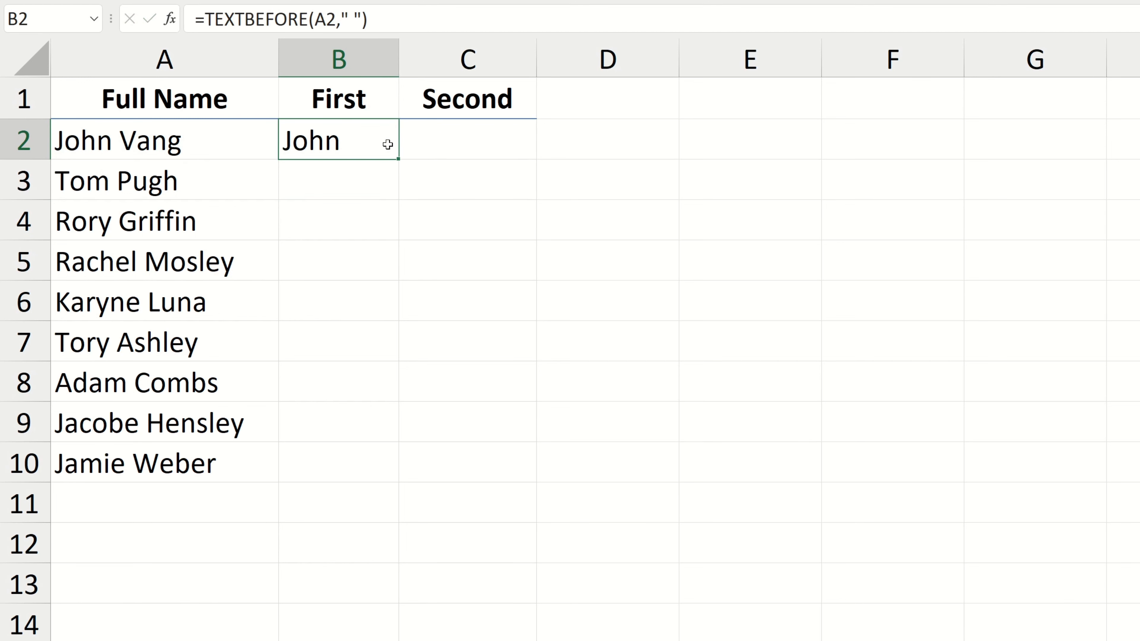
{"action": "double_click", "coordinate": [398, 161]}
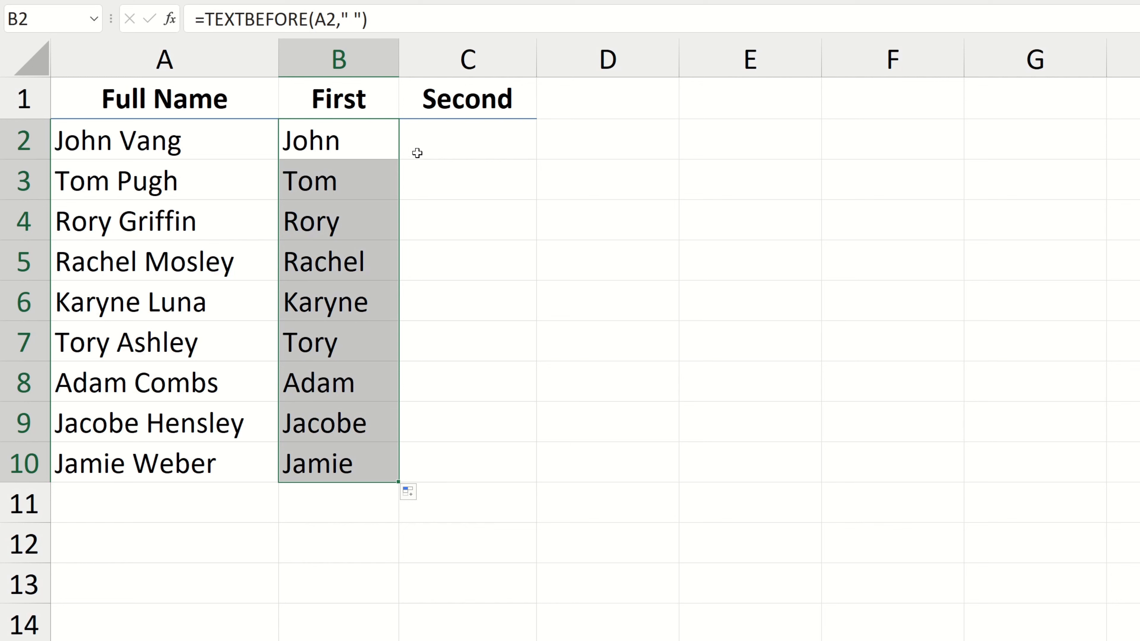
Enter =TEXTAFTER(A2," ") in C2 and fill it down the Second column alongside the names.
{"action": "left_click", "coordinate": [441, 144]}
{"action": "type", "text": "=T"}
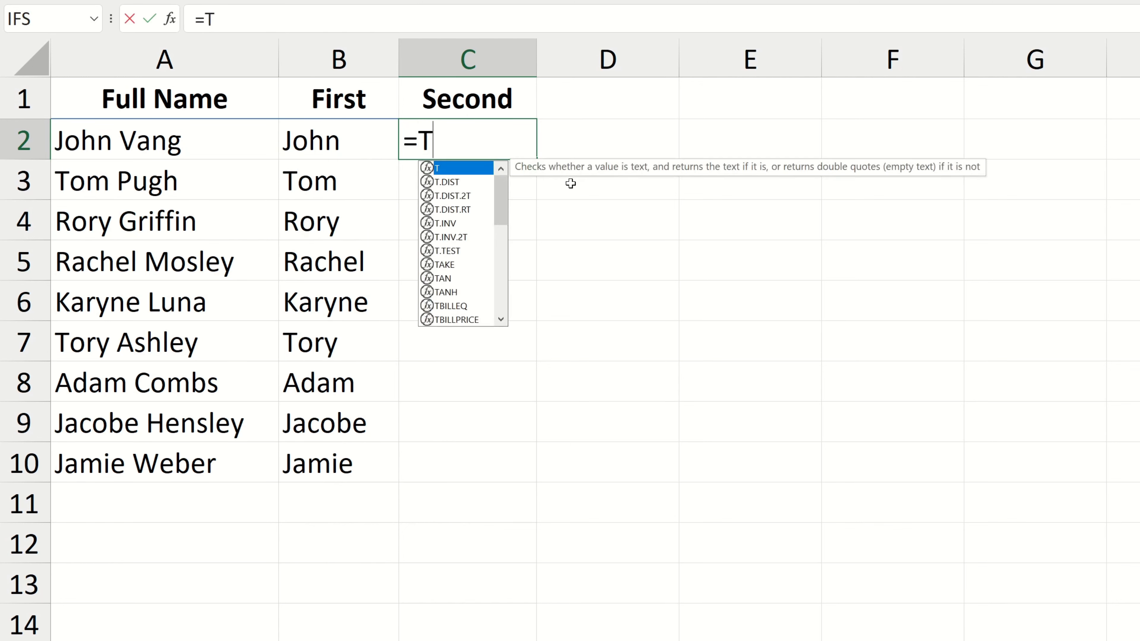
{"action": "type", "text": "EXTAFTER("}
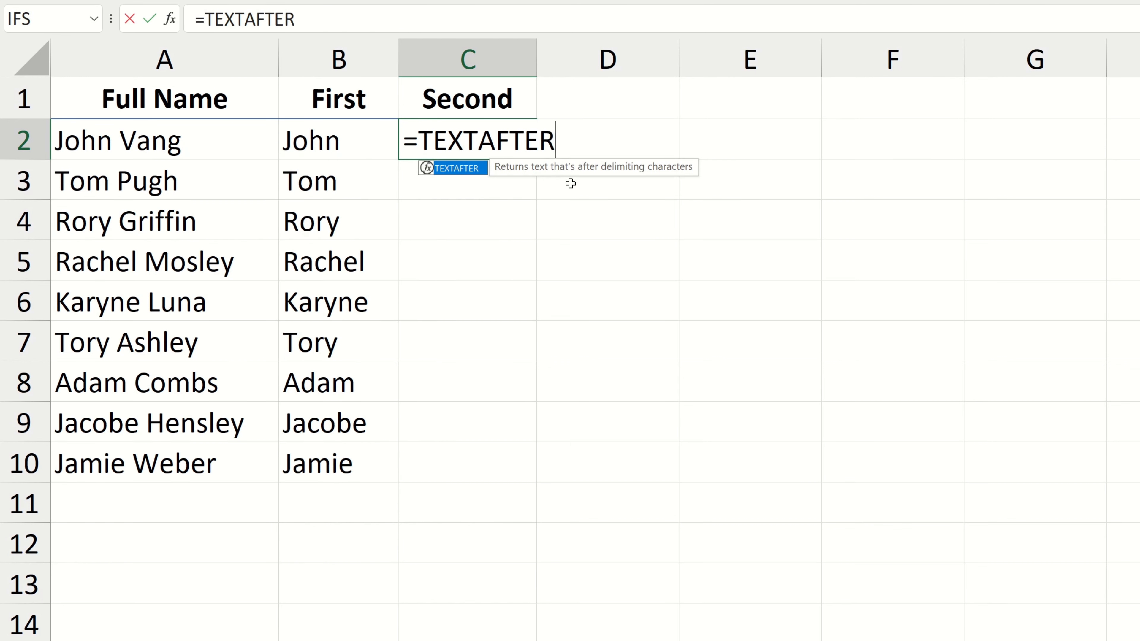
{"action": "left_click", "coordinate": [256, 146]}
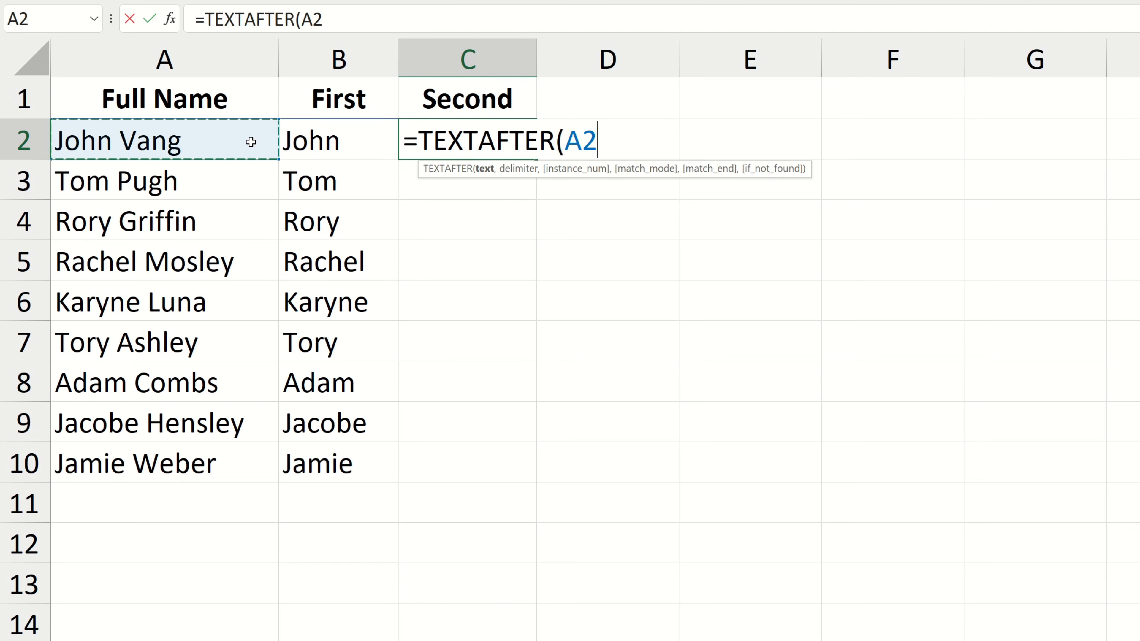
{"action": "type", "text": ",\" \")"}
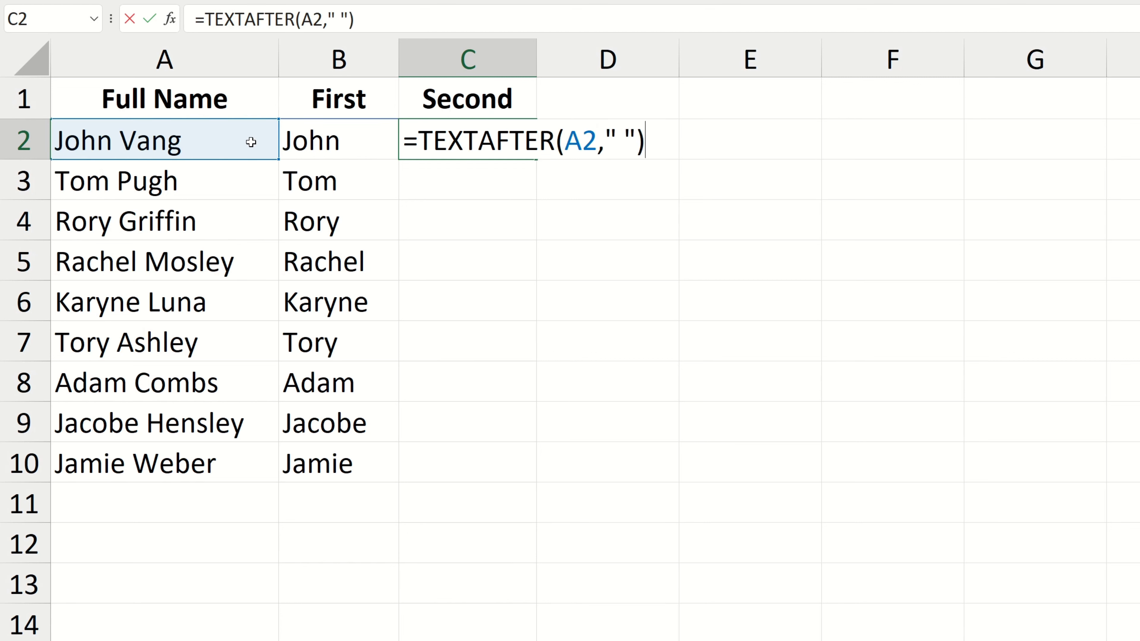
{"action": "key", "text": "Return"}
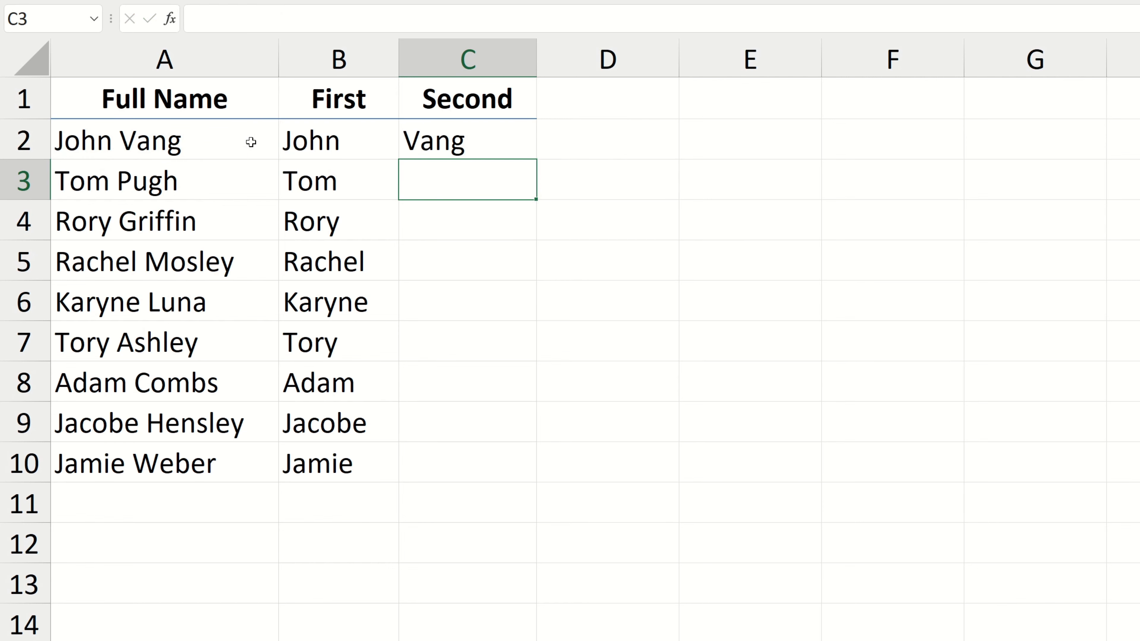
{"action": "key", "text": "Up"}
{"action": "double_click", "coordinate": [535, 157]}
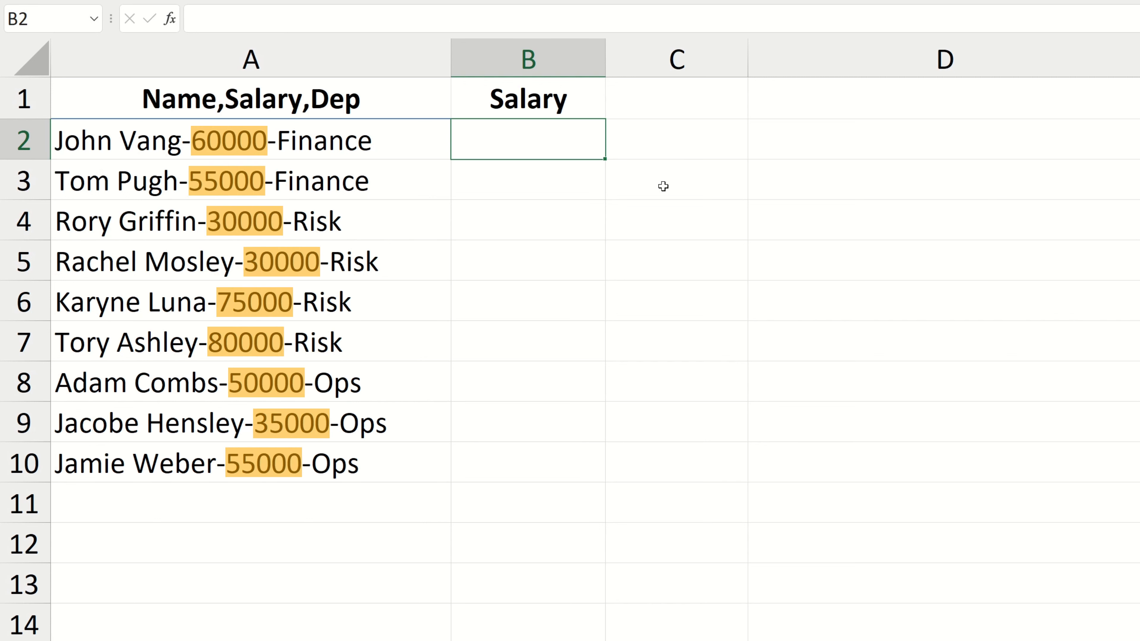
Enter =TEXTBEFORE(A2,"-") in cell B2 of the Salary column.
{"action": "type", "text": "=TEX"}
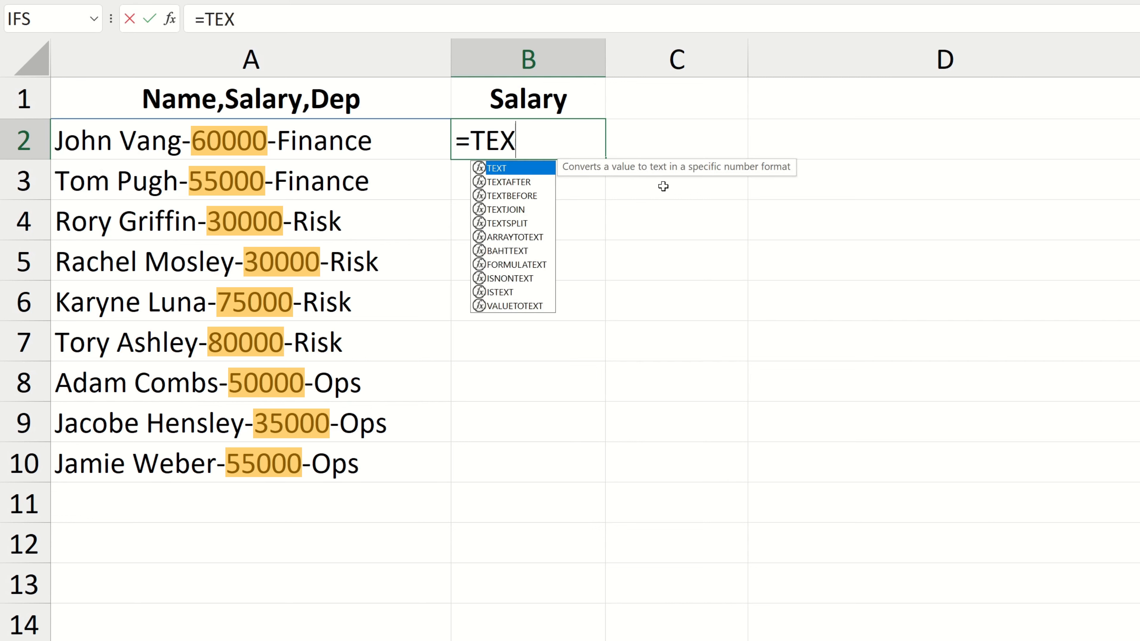
{"action": "type", "text": "TBEFORE("}
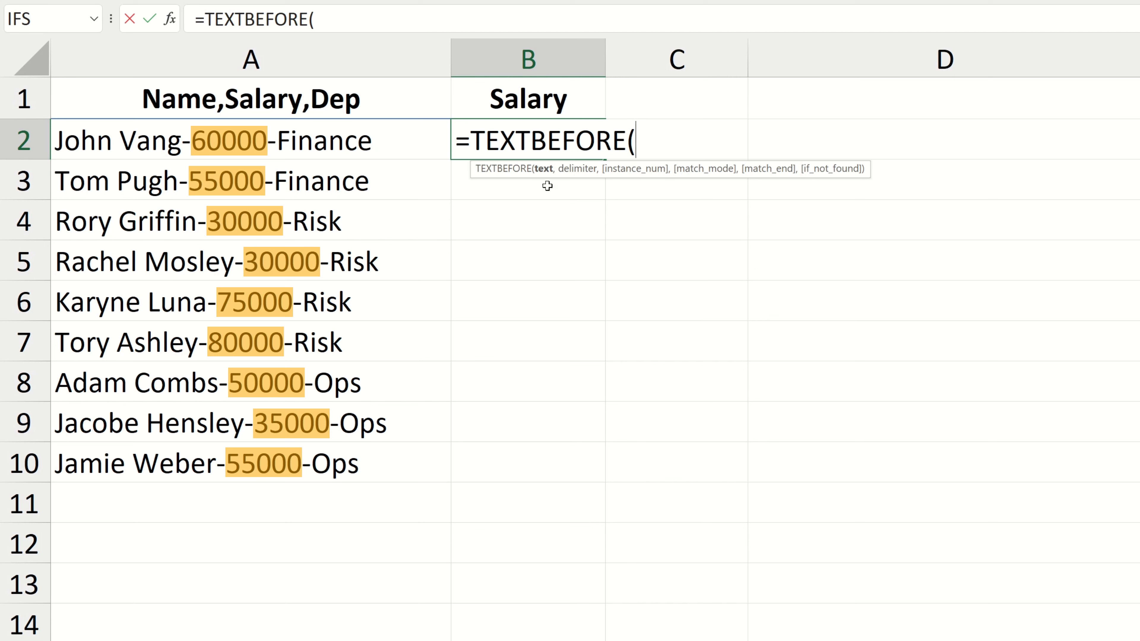
{"action": "left_click", "coordinate": [424, 140]}
{"action": "type", "text": ","}
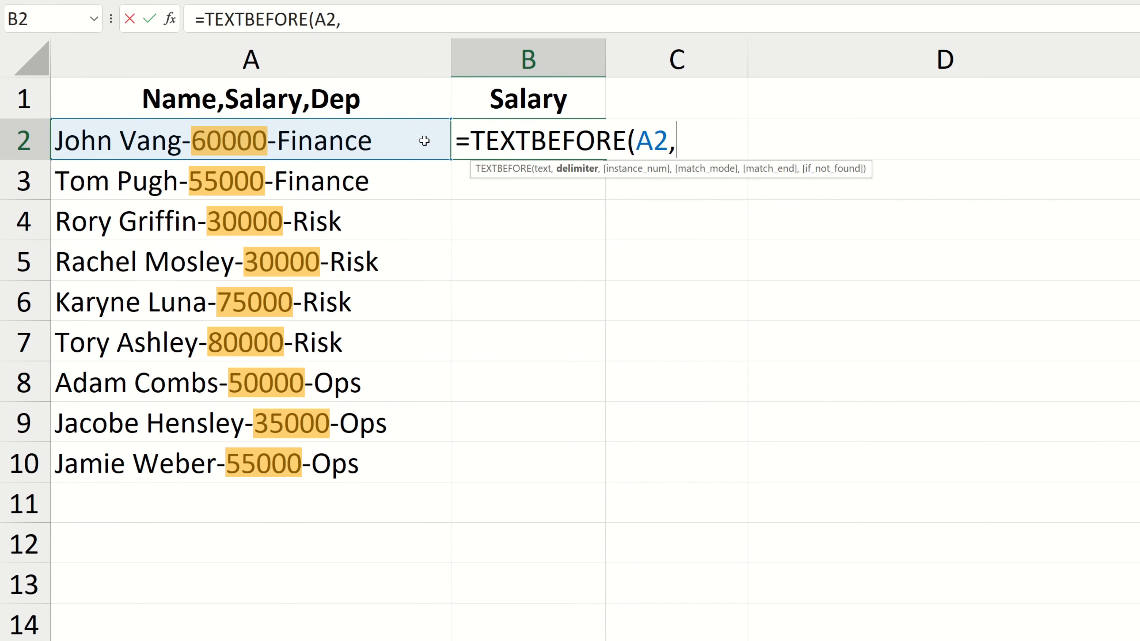
{"action": "type", "text": "\"-\")"}
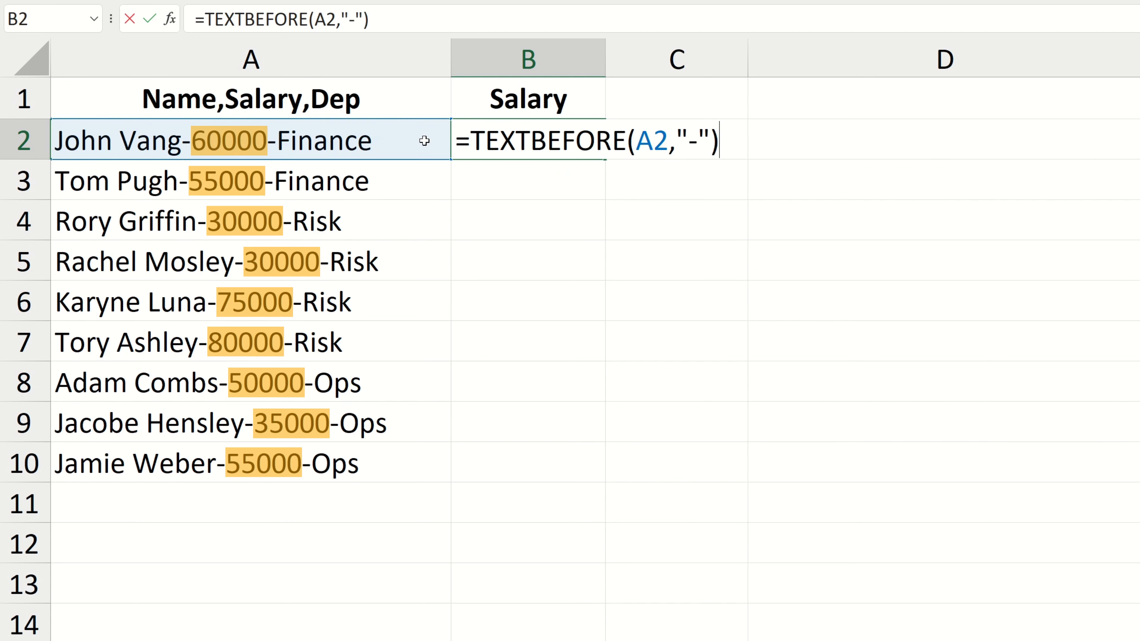
{"action": "key", "text": "Return"}
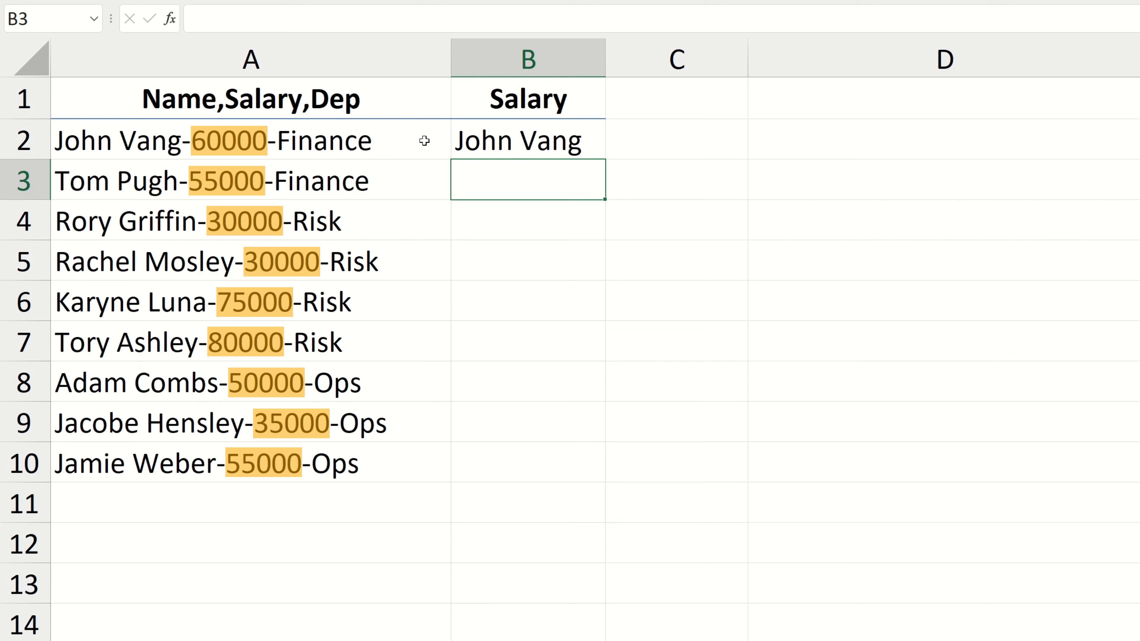
Add an instance number of 2 to the B2 formula, making it =TEXTBEFORE(A2,"-",2).
{"action": "key", "text": "Up"}
{"action": "key", "text": "F2"}
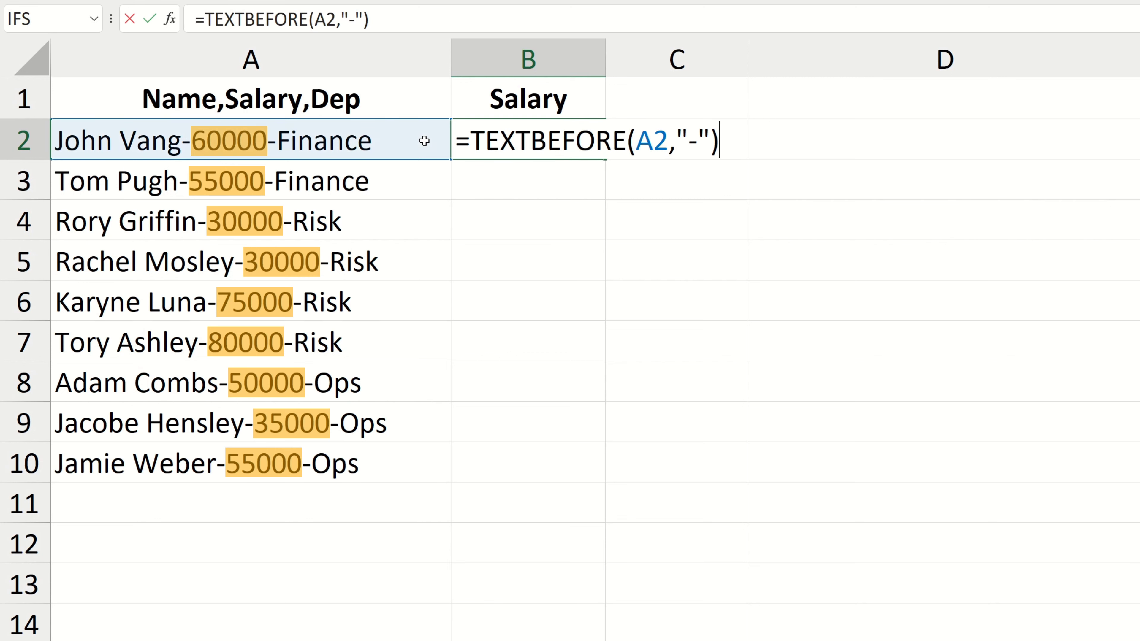
{"action": "key", "text": "Left"}
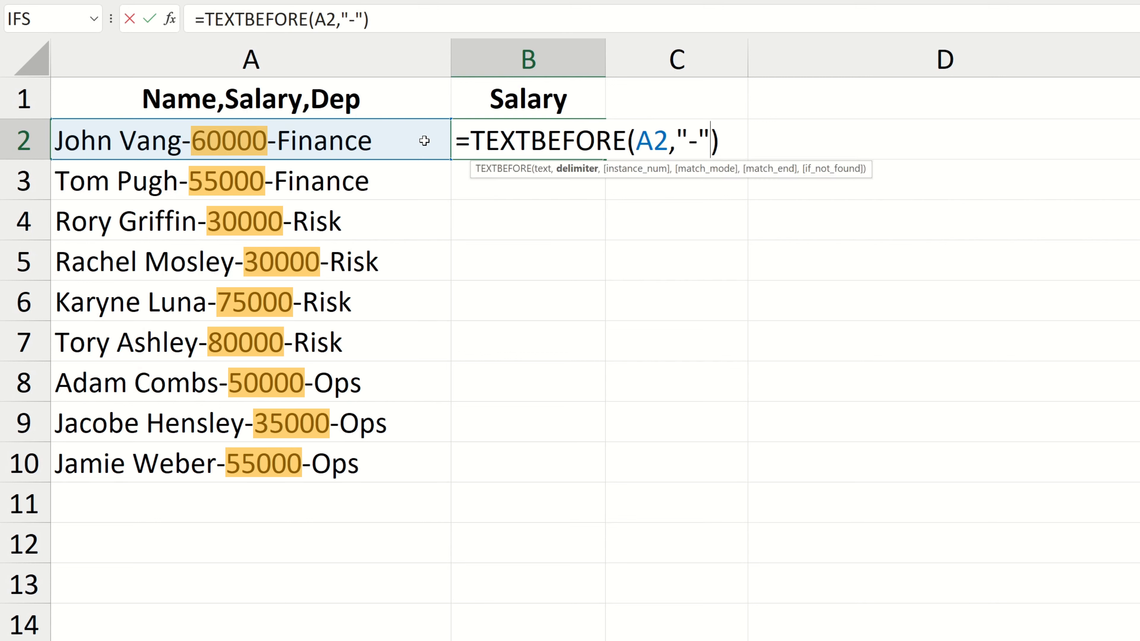
{"action": "type", "text": ","}
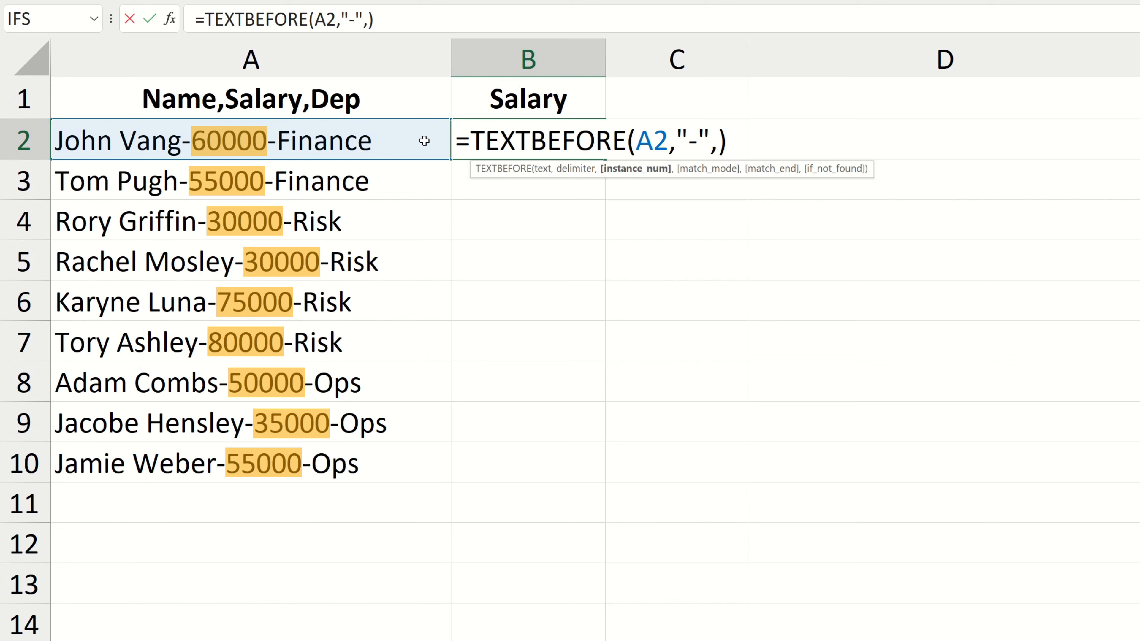
{"action": "type", "text": "2"}
{"action": "key", "text": "Return"}
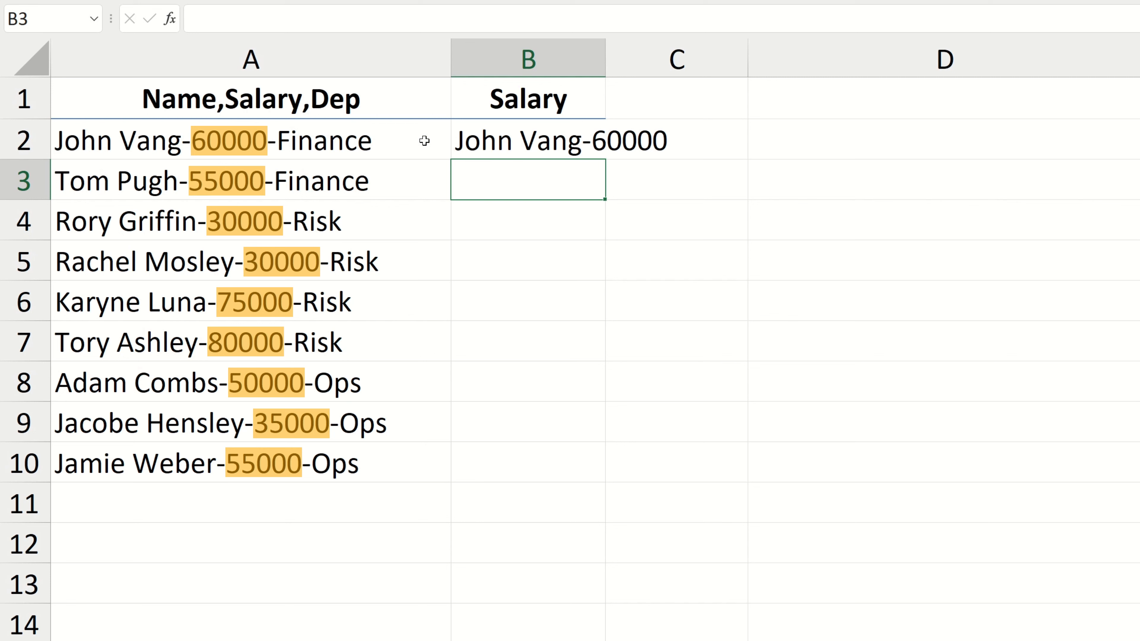
Wrap the B2 formula as =TEXTAFTER(TEXTBEFORE(A2,"-",2),"-") and fill it down the Salary column.
{"action": "key", "text": "Up"}
{"action": "key", "text": "F2"}
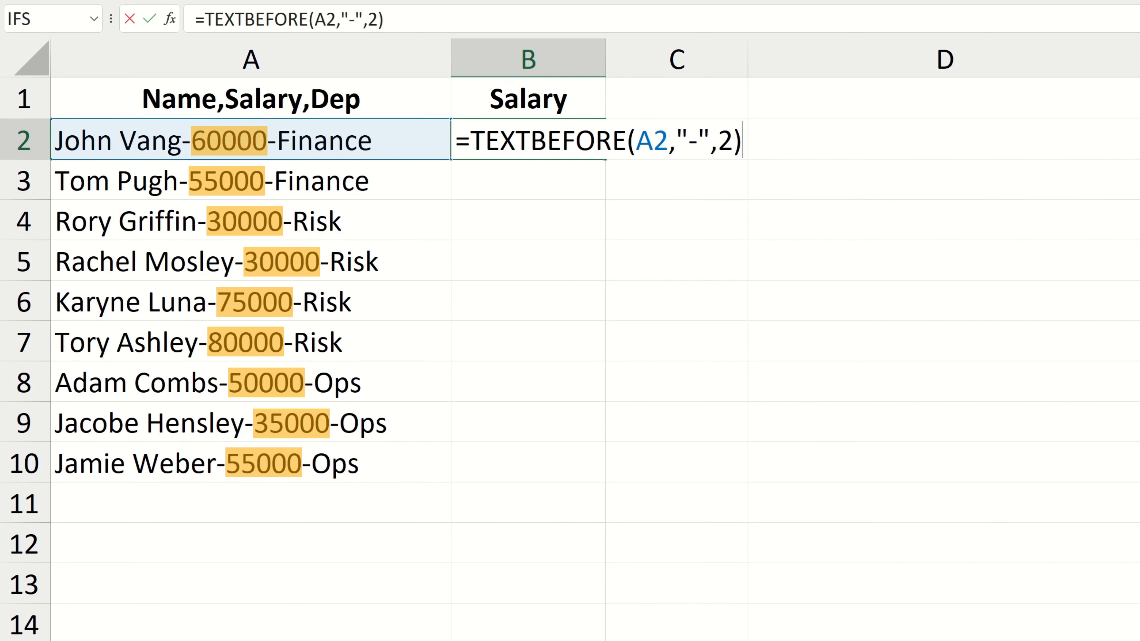
{"action": "key", "text": "Home"}
{"action": "key", "text": "Right"}
{"action": "type", "text": "T"}
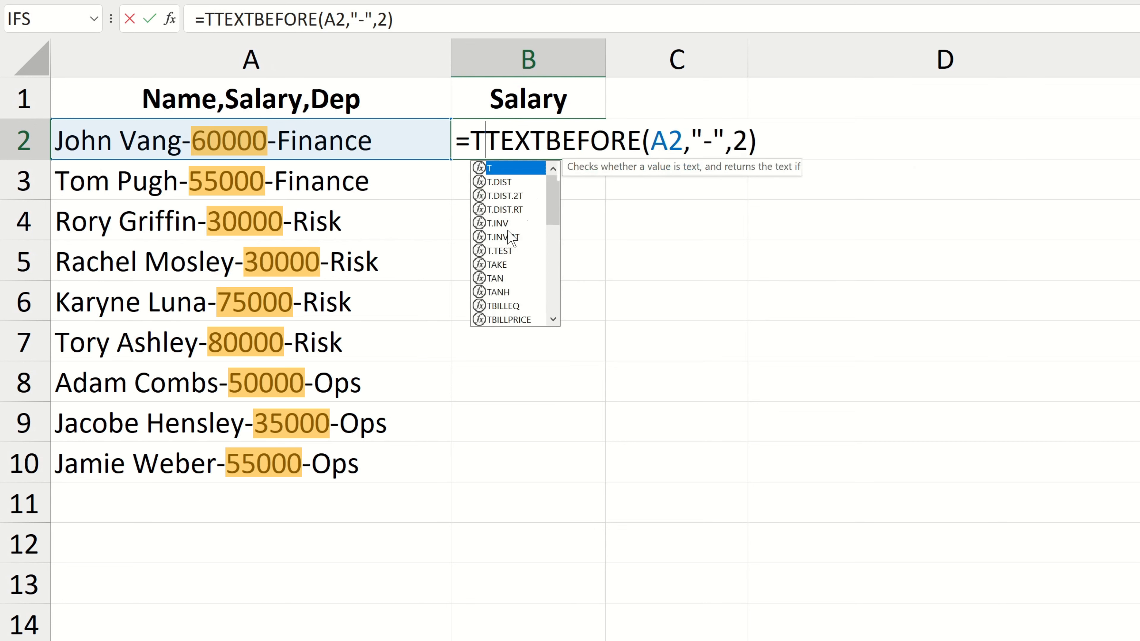
{"action": "type", "text": "EXTAFTER("}
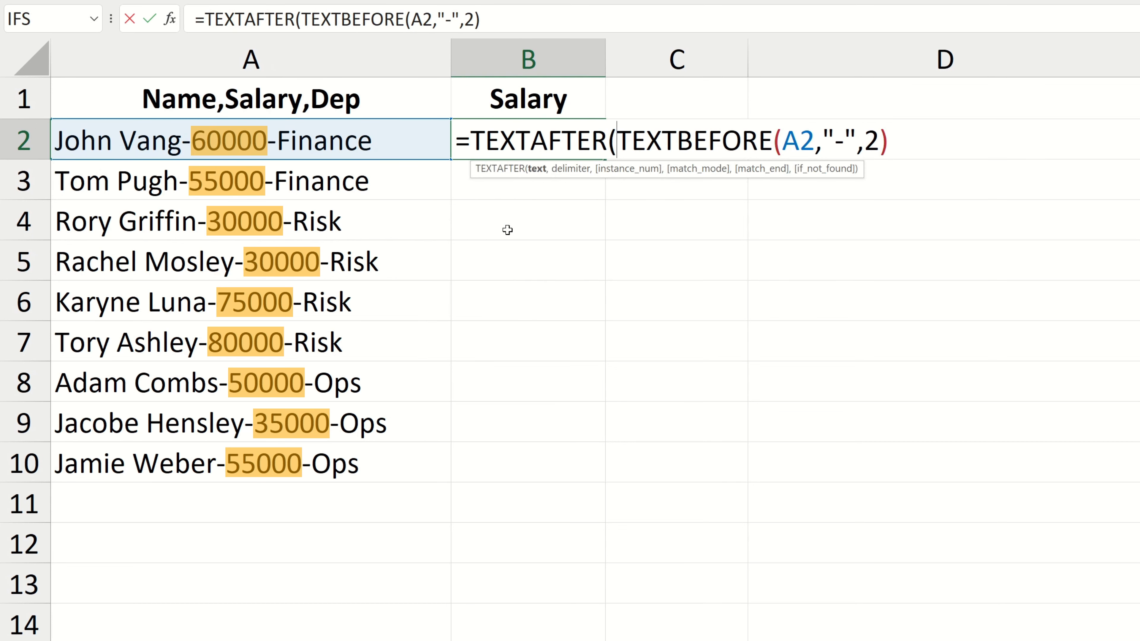
{"action": "key", "text": "End"}
{"action": "type", "text": ",\"-\""}
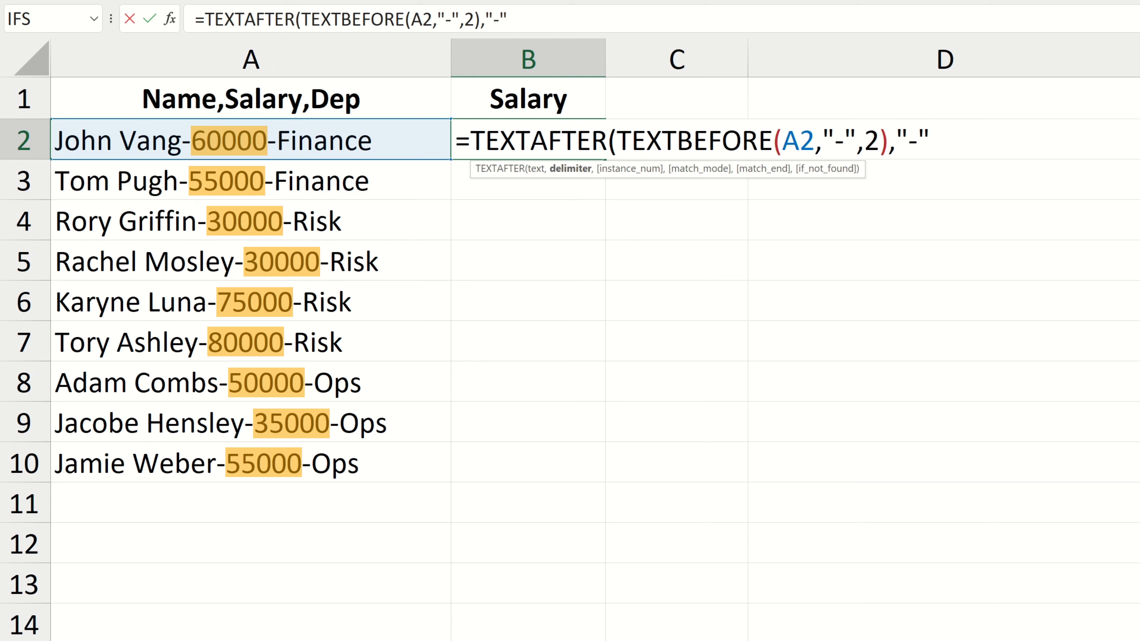
{"action": "type", "text": ")"}
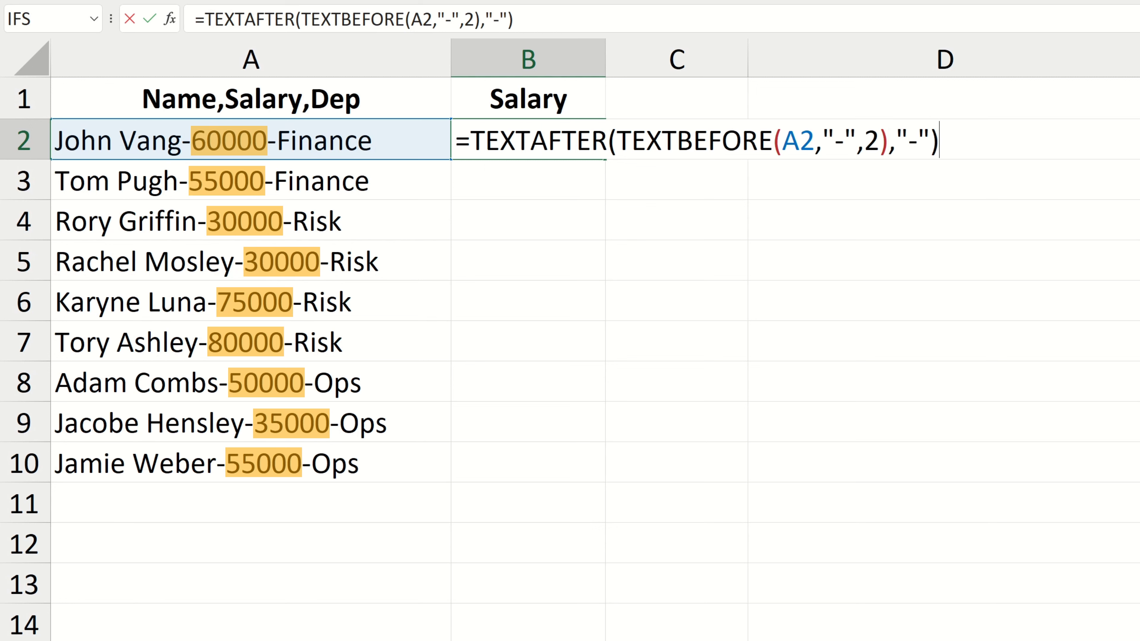
{"action": "key", "text": "Return"}
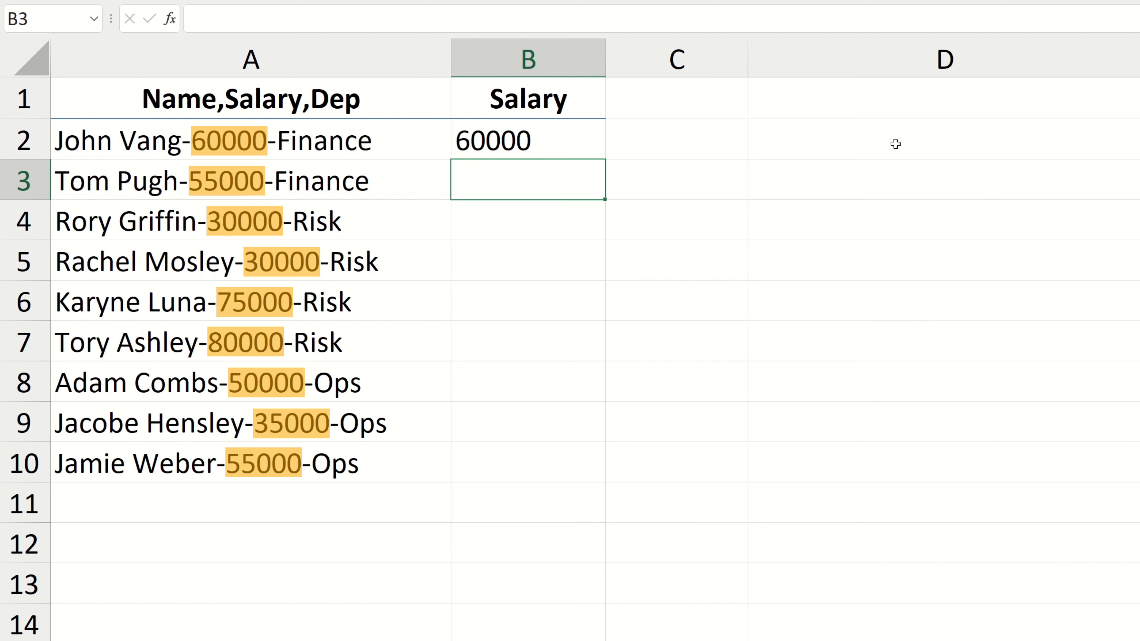
{"action": "key", "text": "Up"}
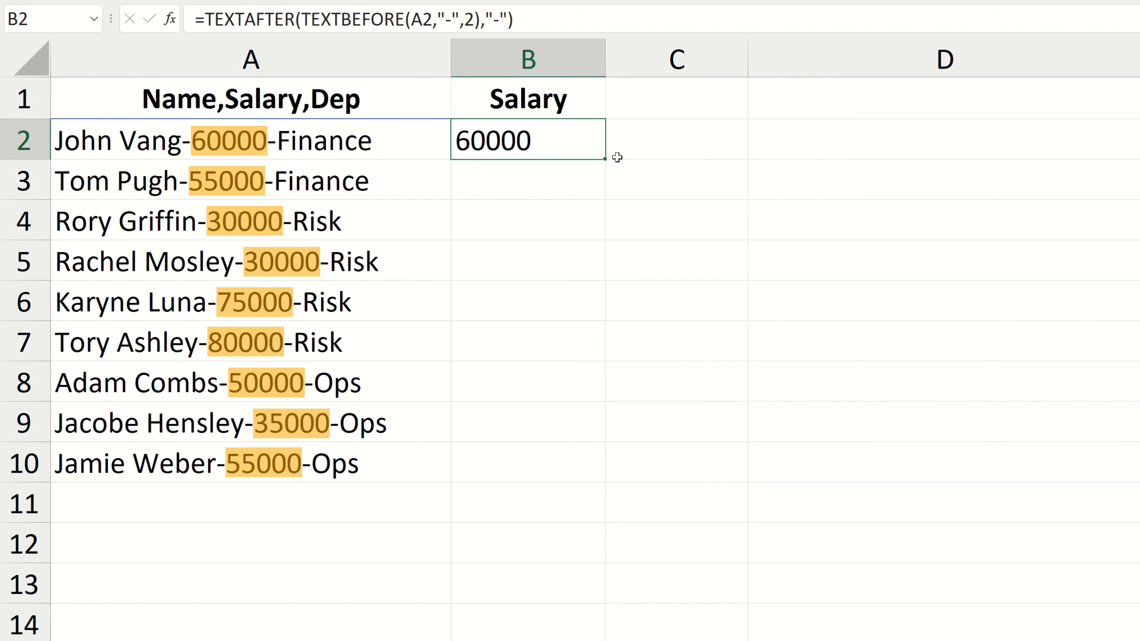
{"action": "double_click", "coordinate": [605, 158]}
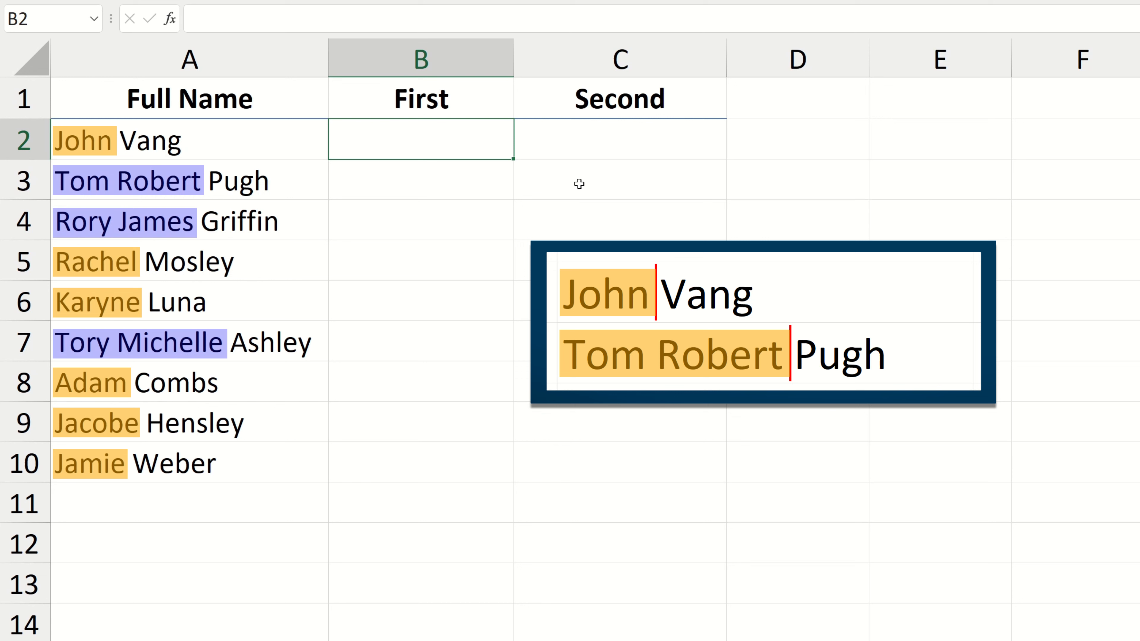
Enter =TEXTBEFORE(A2," ",-1) in B2 and fill it down the First column through row 10.
{"action": "type", "text": "=TE"}
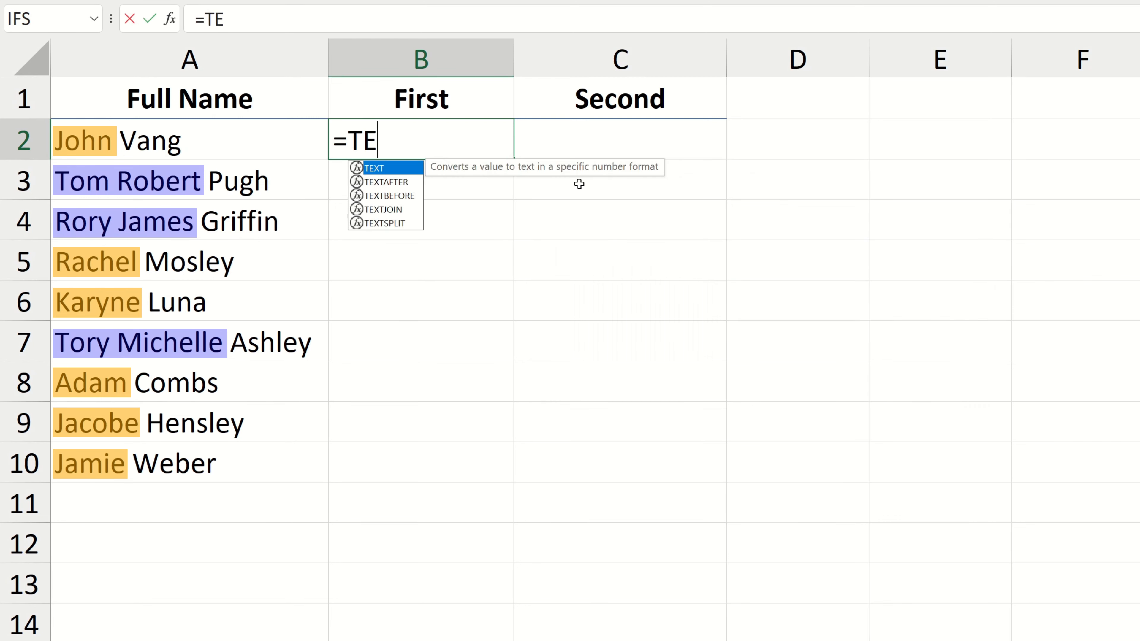
{"action": "type", "text": "XTBEFORE("}
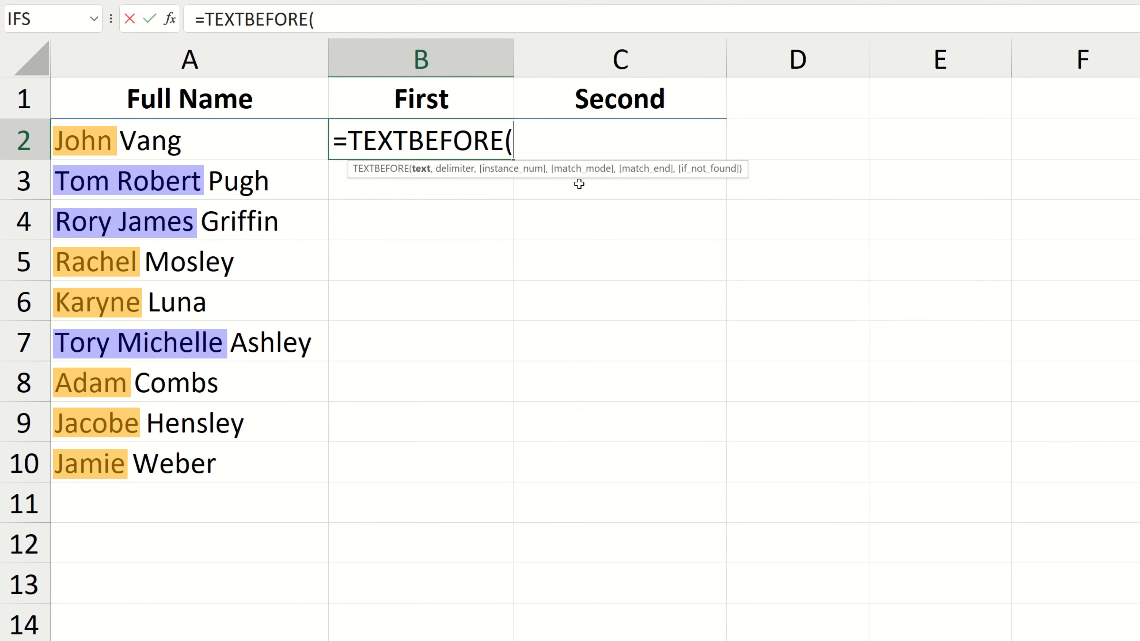
{"action": "left_click", "coordinate": [309, 141]}
{"action": "type", "text": ","}
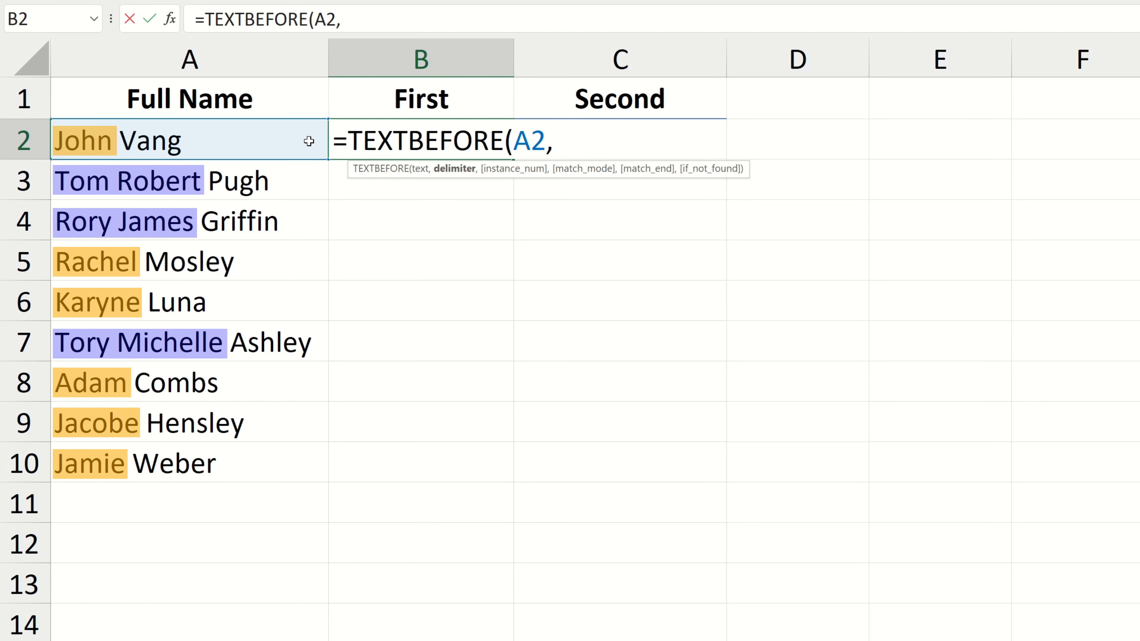
{"action": "type", "text": "\" \","}
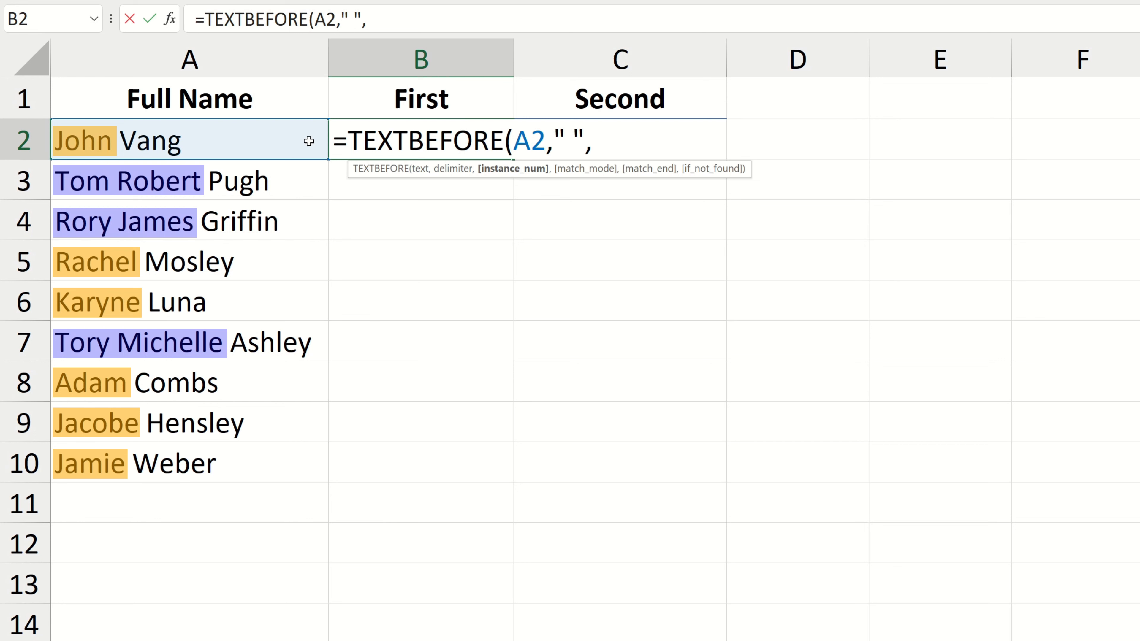
{"action": "type", "text": "1"}
{"action": "type", "text": ")"}
{"action": "key", "text": "Return"}
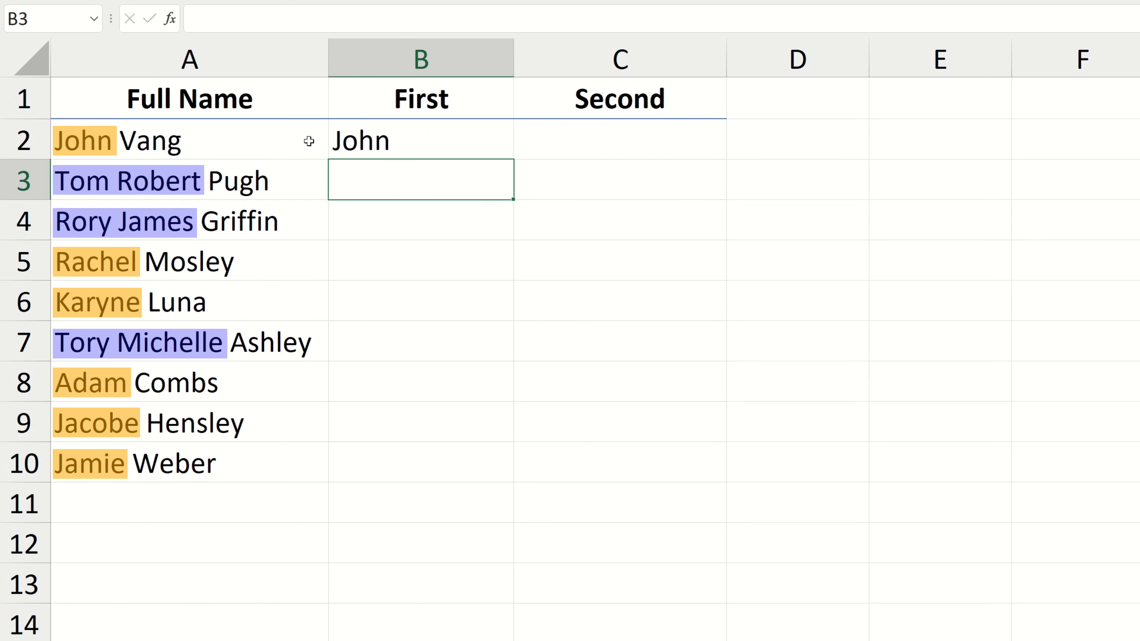
{"action": "key", "text": "Up"}
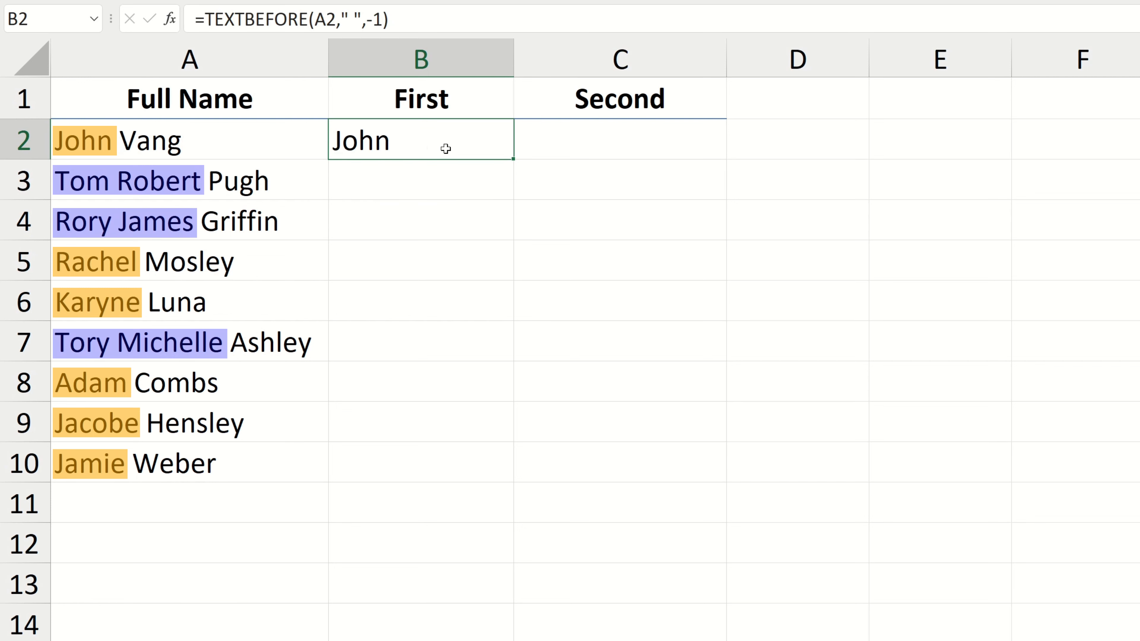
{"action": "double_click", "coordinate": [513, 159]}
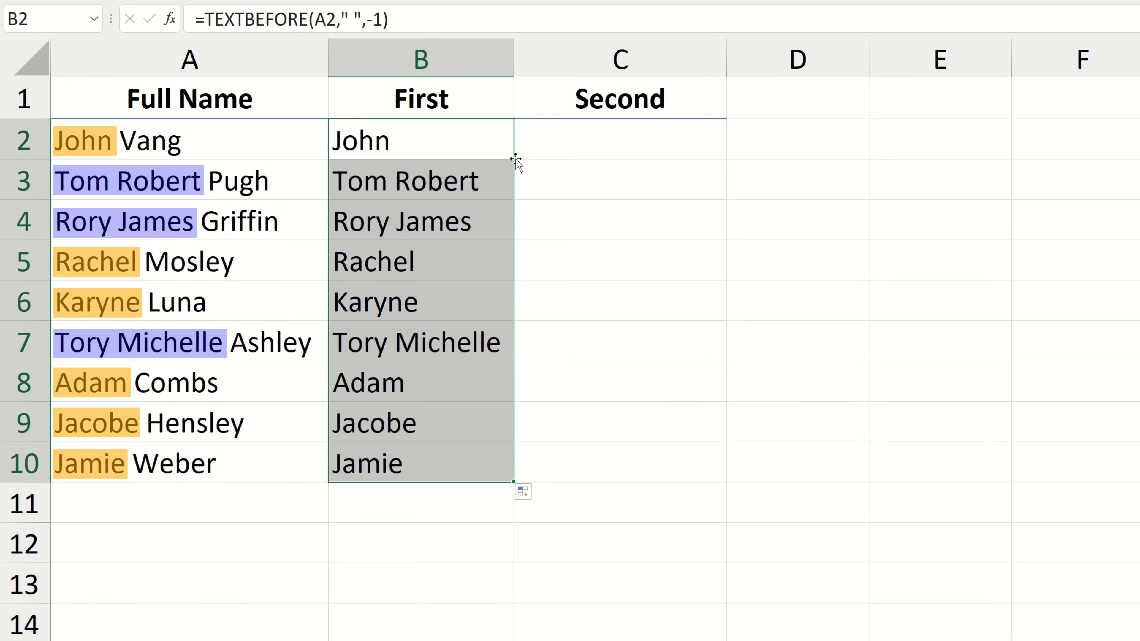
Enter =TEXTAFTER(A2," ",-1) in C2 and fill it down the Second column through row 10.
{"action": "left_click", "coordinate": [564, 149]}
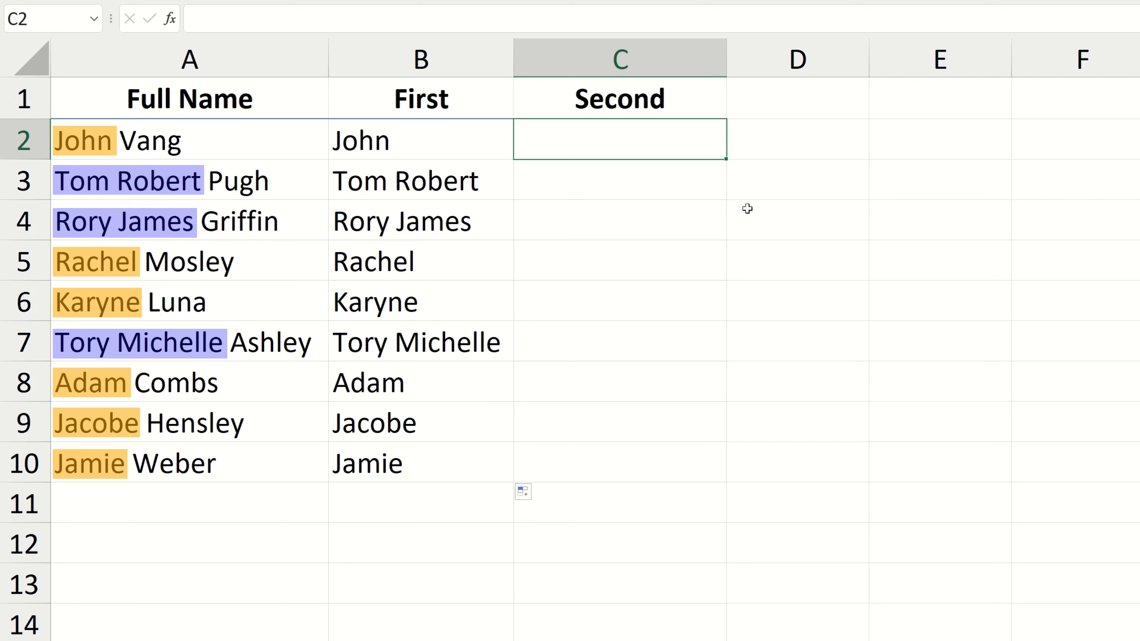
{"action": "type", "text": "=T"}
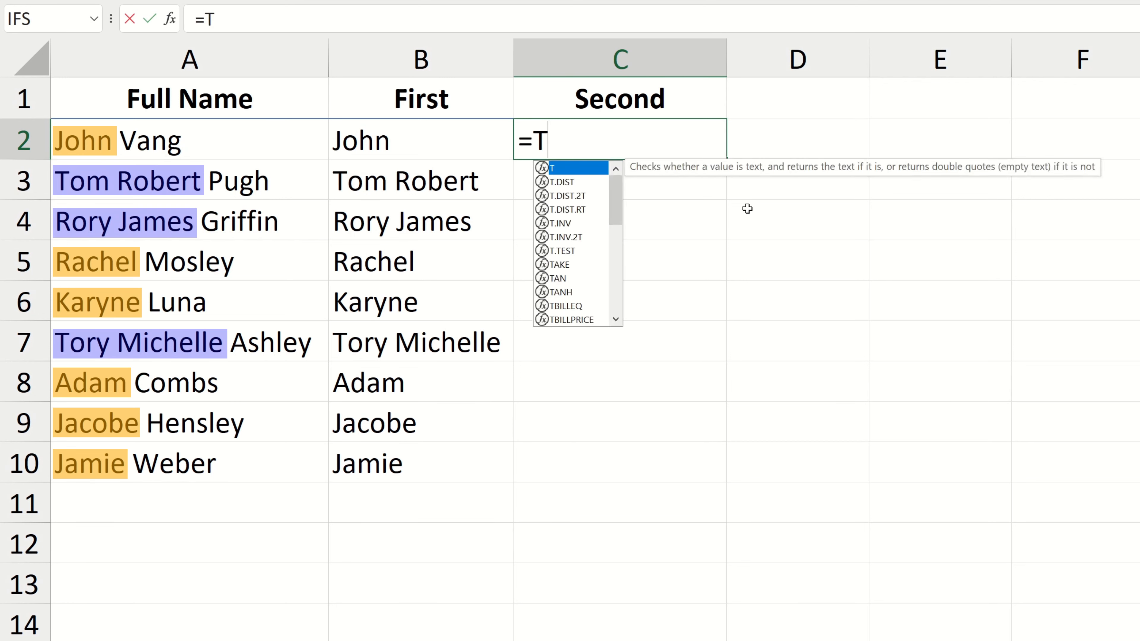
{"action": "type", "text": "EXTAFTER("}
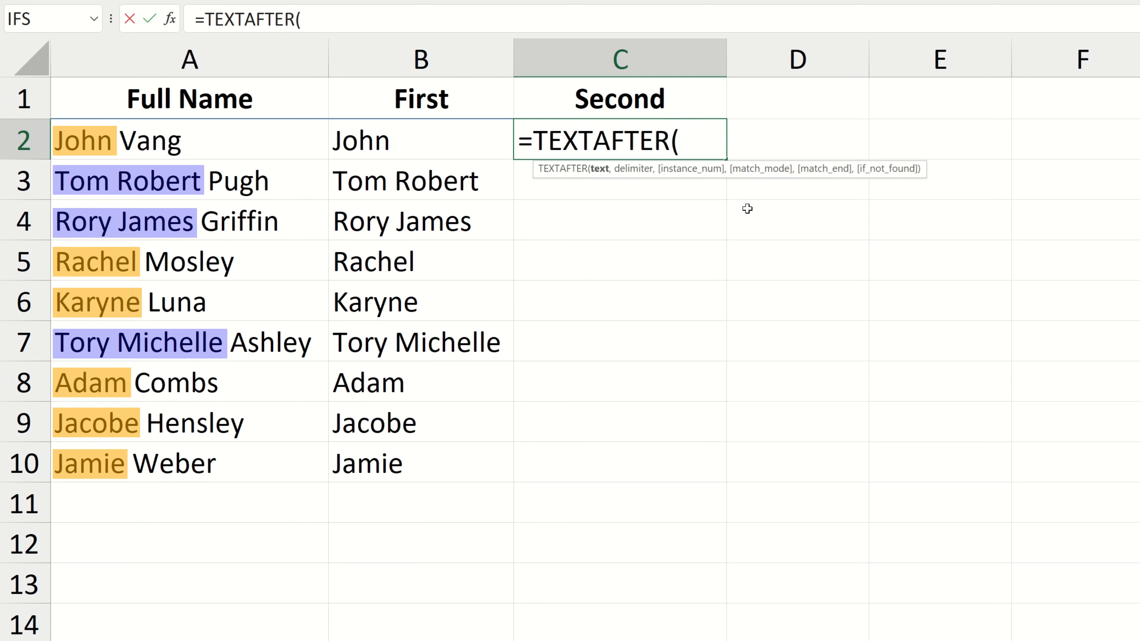
{"action": "left_click", "coordinate": [298, 145]}
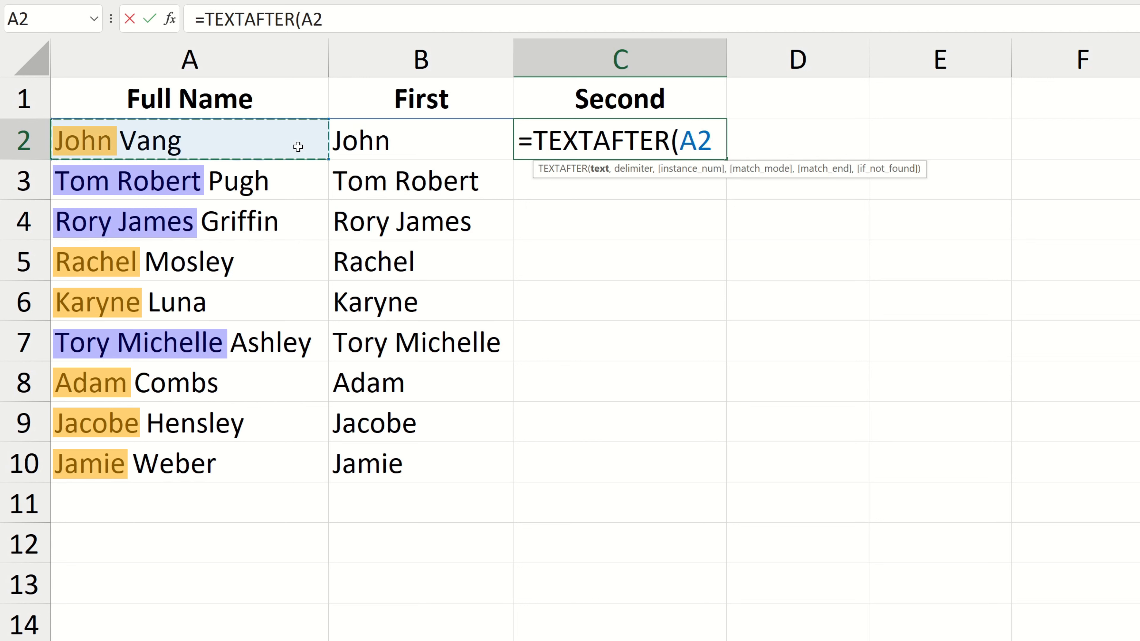
{"action": "type", "text": ",\" \",-"}
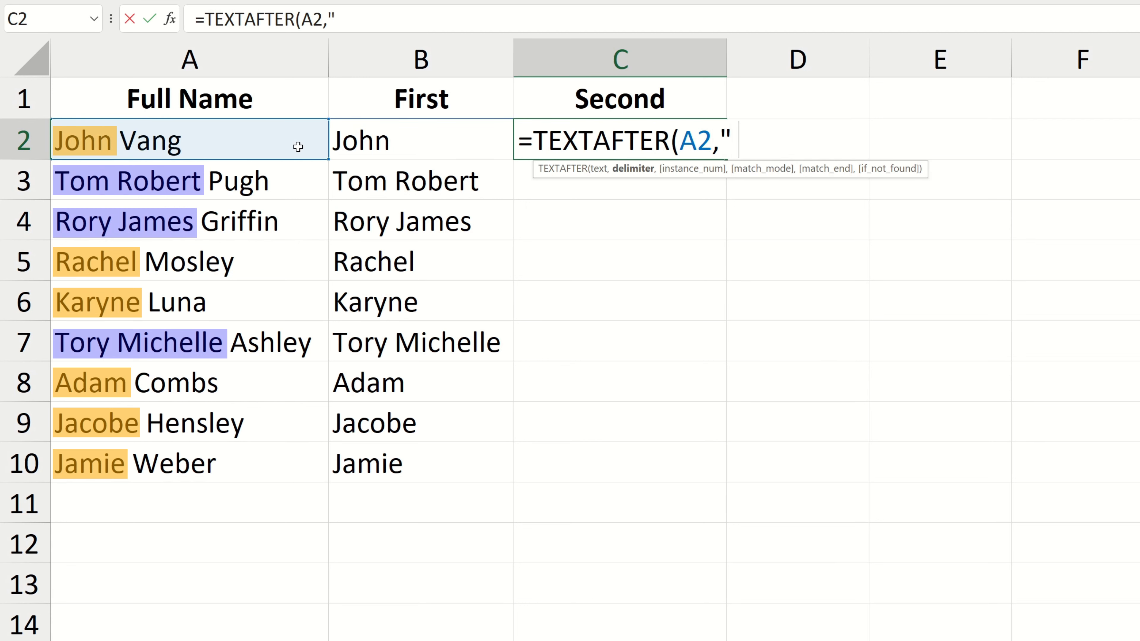
{"action": "type", "text": "1"}
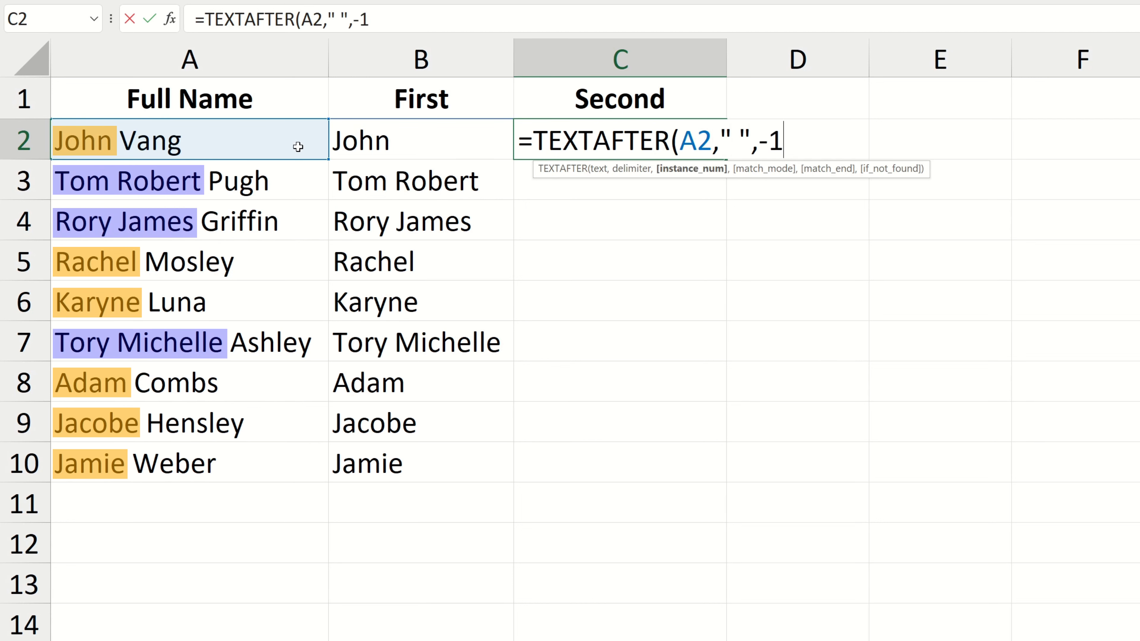
{"action": "type", "text": ")"}
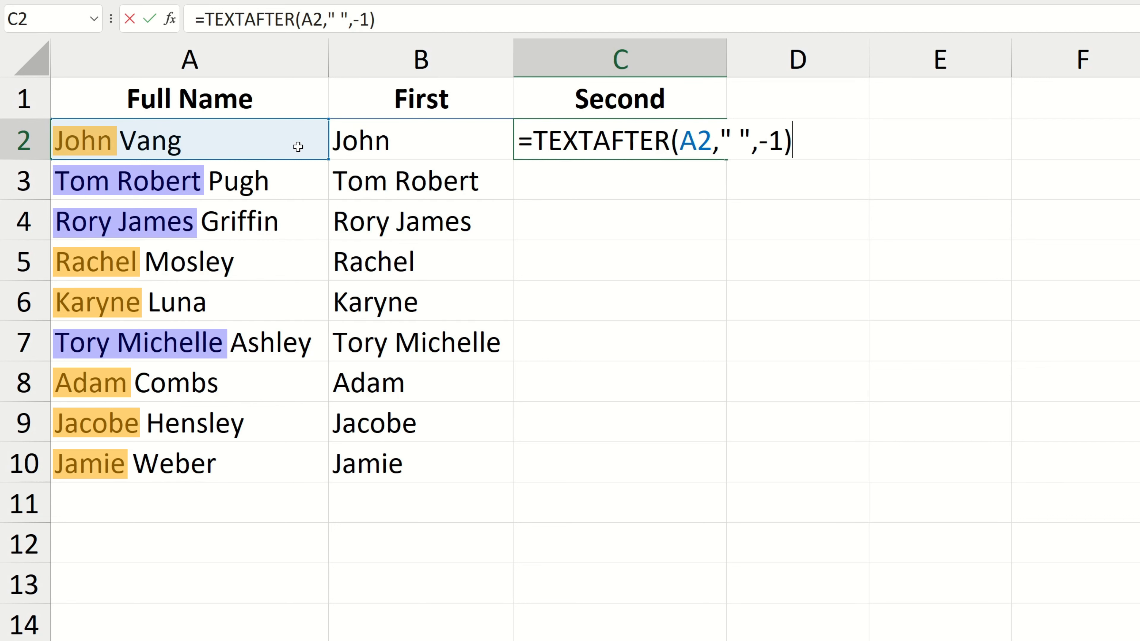
{"action": "key", "text": "Return"}
{"action": "key", "text": "Up"}
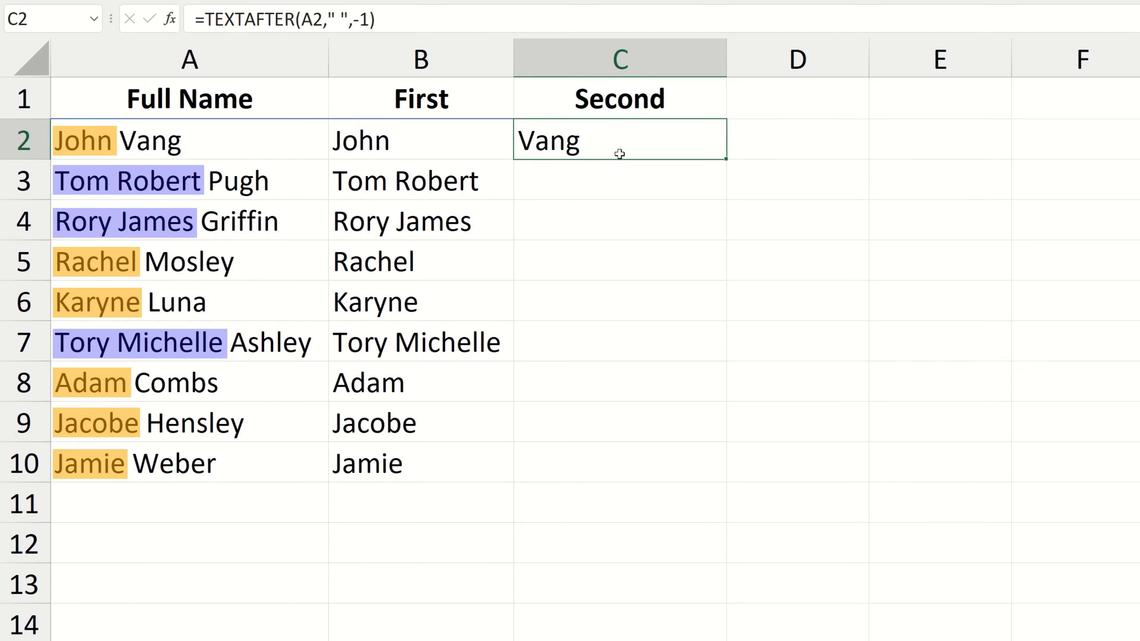
{"action": "double_click", "coordinate": [726, 159]}
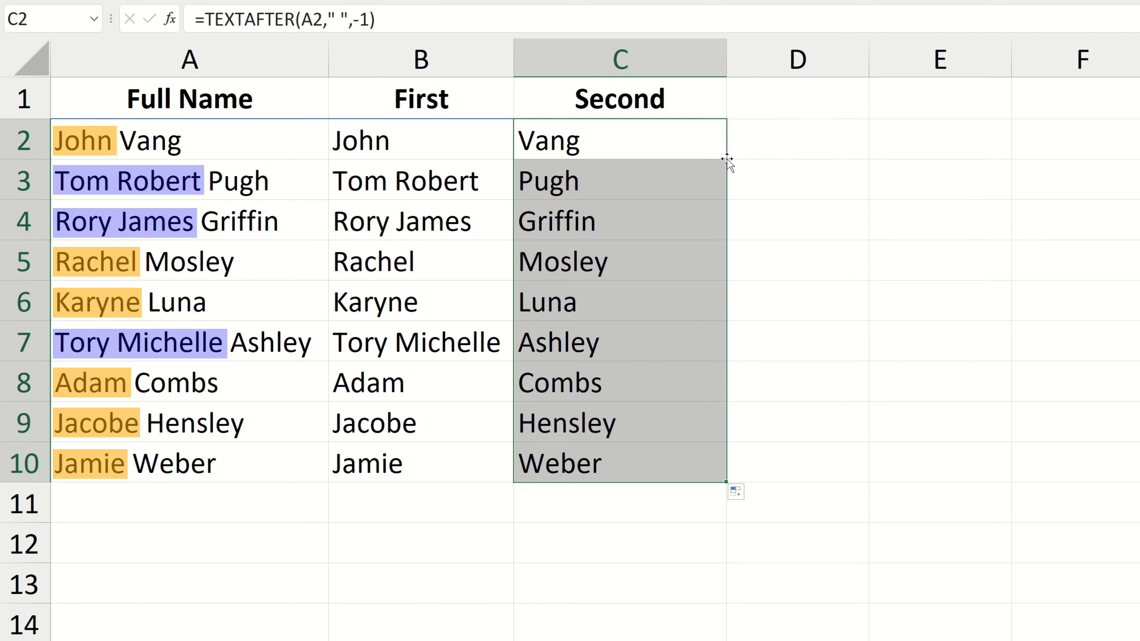
{"action": "left_click", "coordinate": [794, 108]}
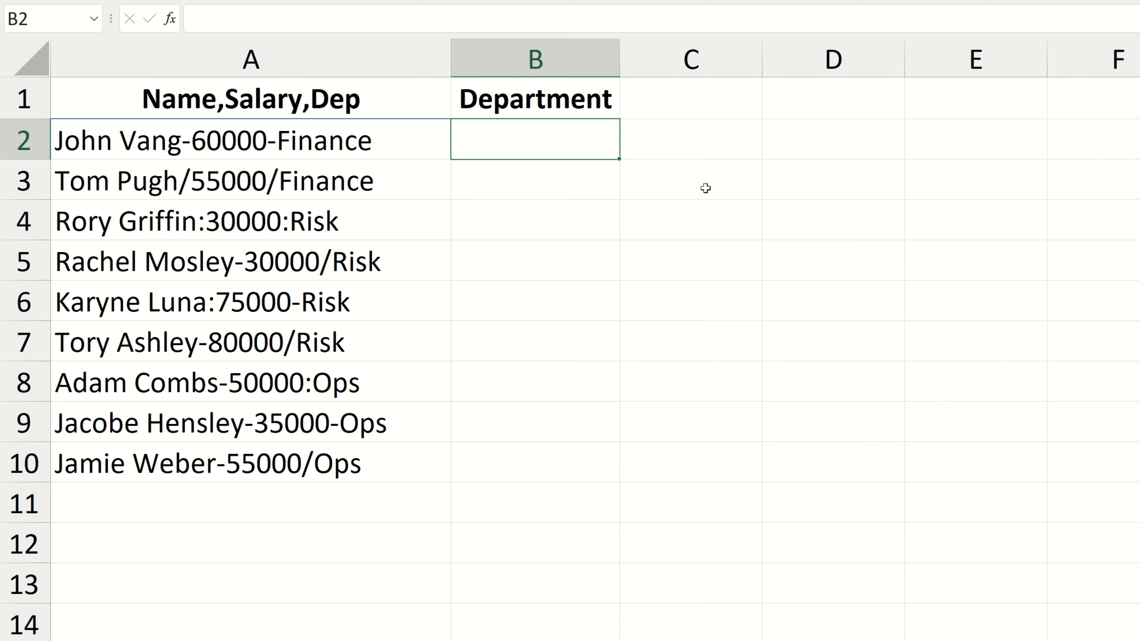
Enter =TEXTAFTER(A2,"-",2) in B2 and fill it down the Department column through row 10.
{"action": "type", "text": "=TE"}
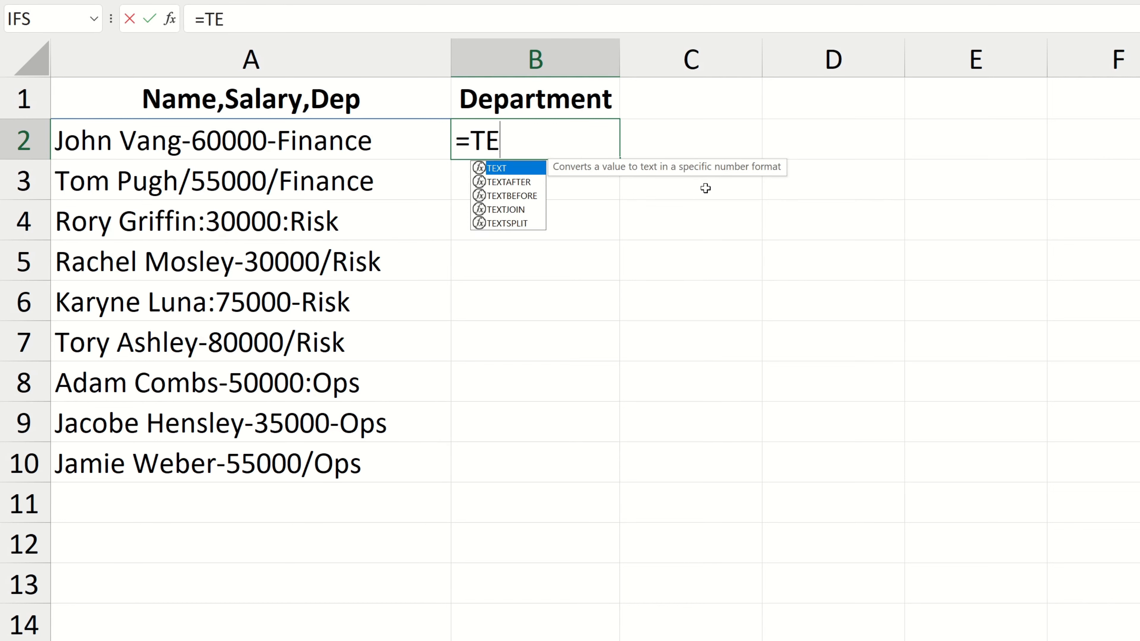
{"action": "type", "text": "XTAFTER("}
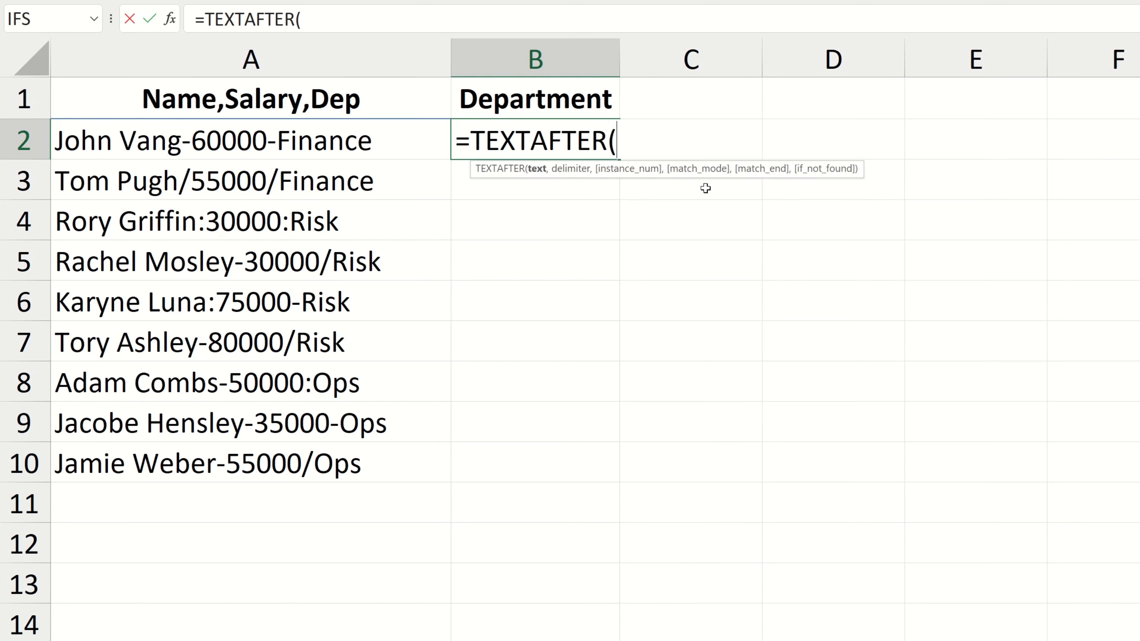
{"action": "left_click", "coordinate": [425, 145]}
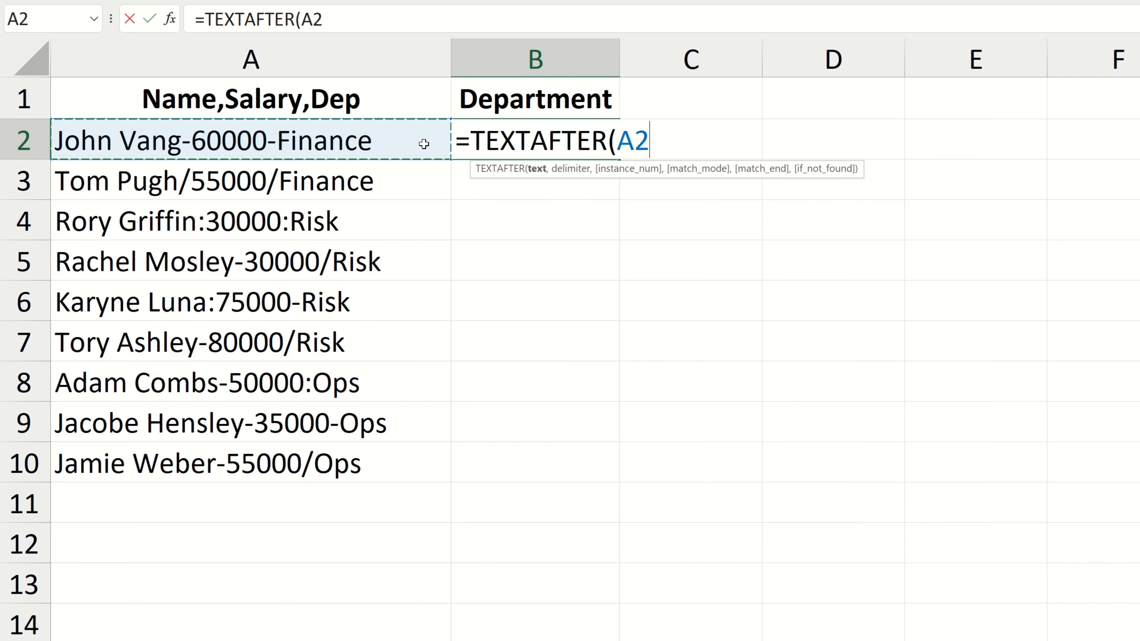
{"action": "type", "text": ",\"-\""}
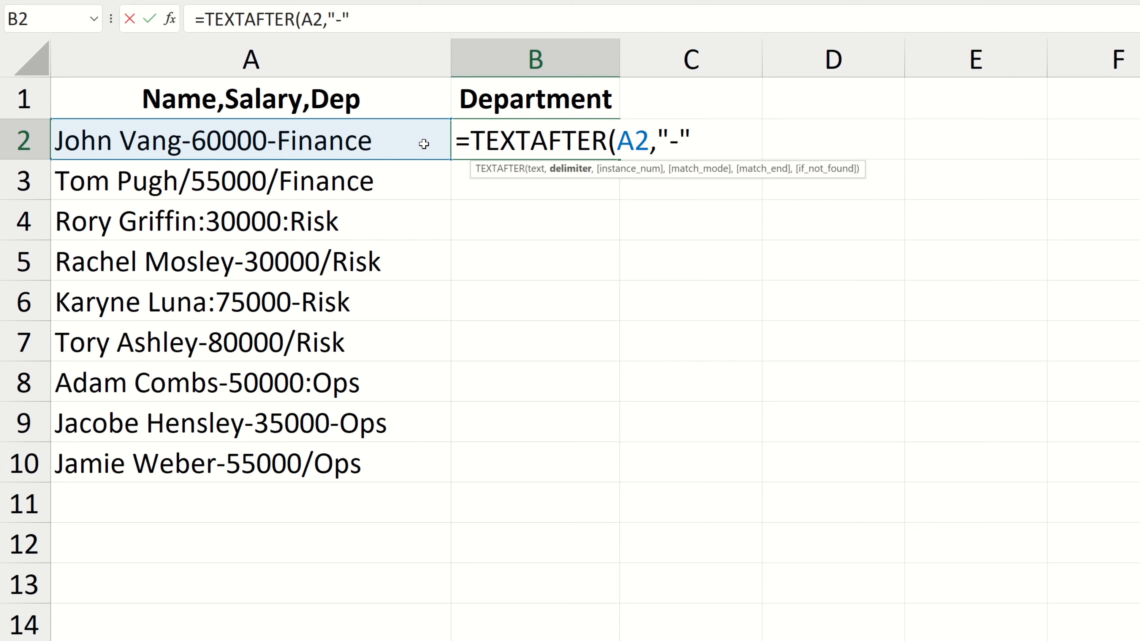
{"action": "type", "text": ",2)"}
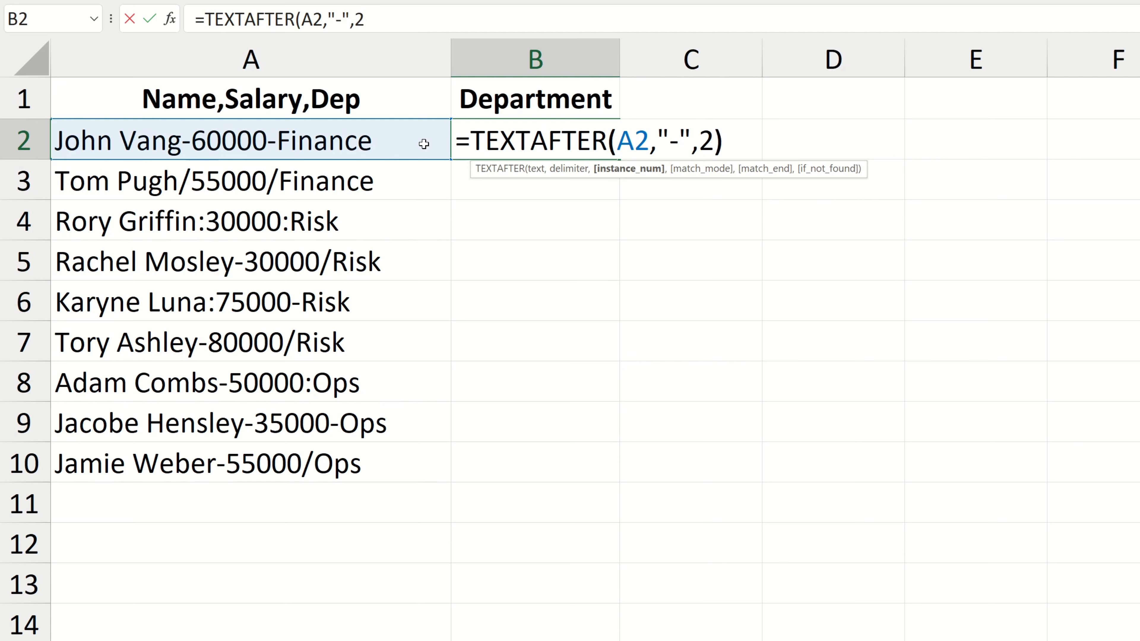
{"action": "key", "text": "Return"}
{"action": "key", "text": "Up"}
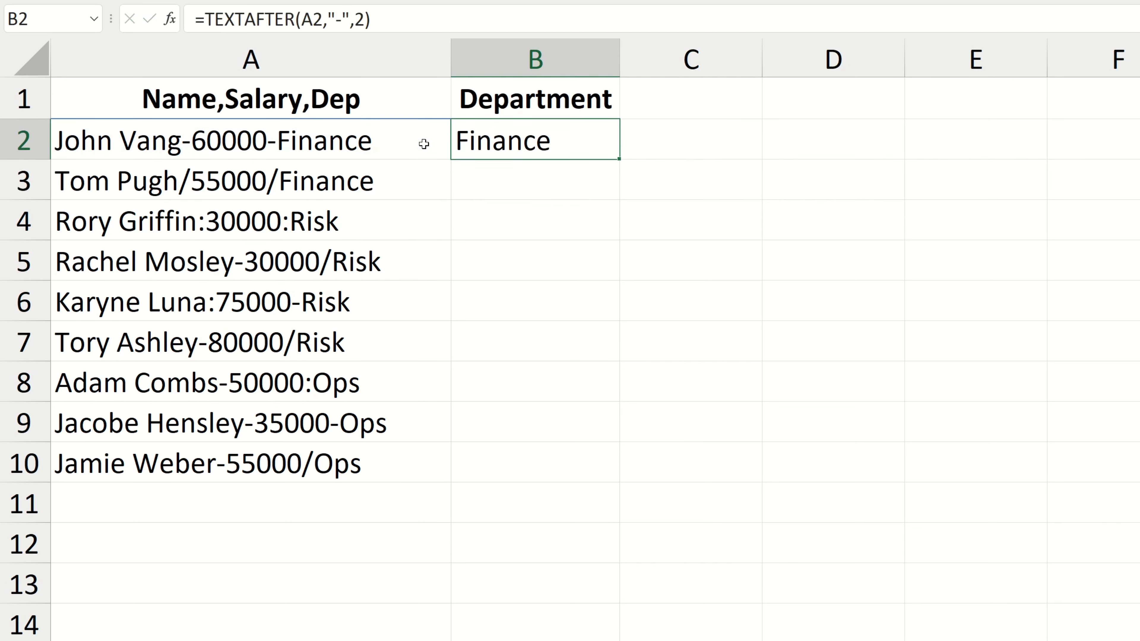
{"action": "double_click", "coordinate": [621, 161]}
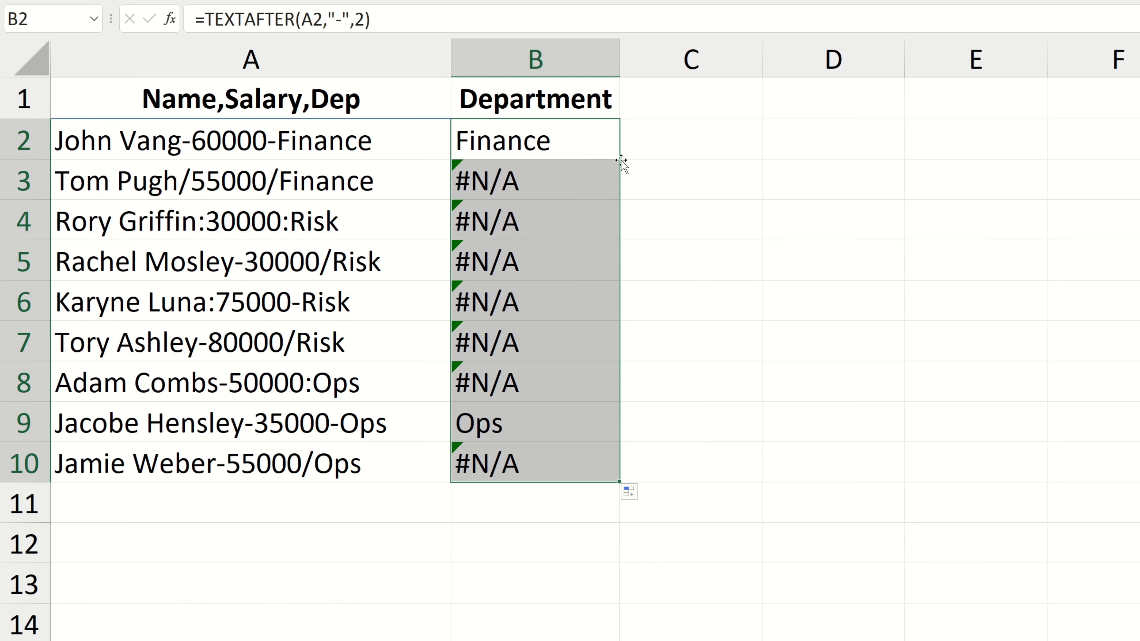
Enclose the "-" delimiter of the B2 formula in curly braces, making it =TEXTAFTER(A2,{"-"},2).
{"action": "left_click", "coordinate": [617, 156]}
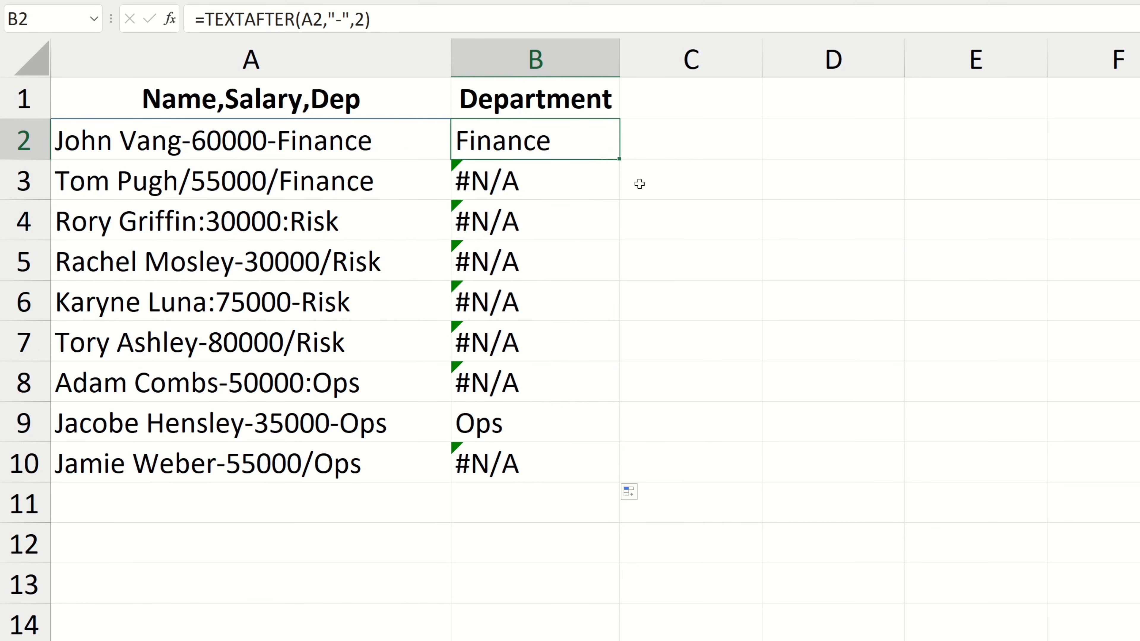
{"action": "key", "text": "F2"}
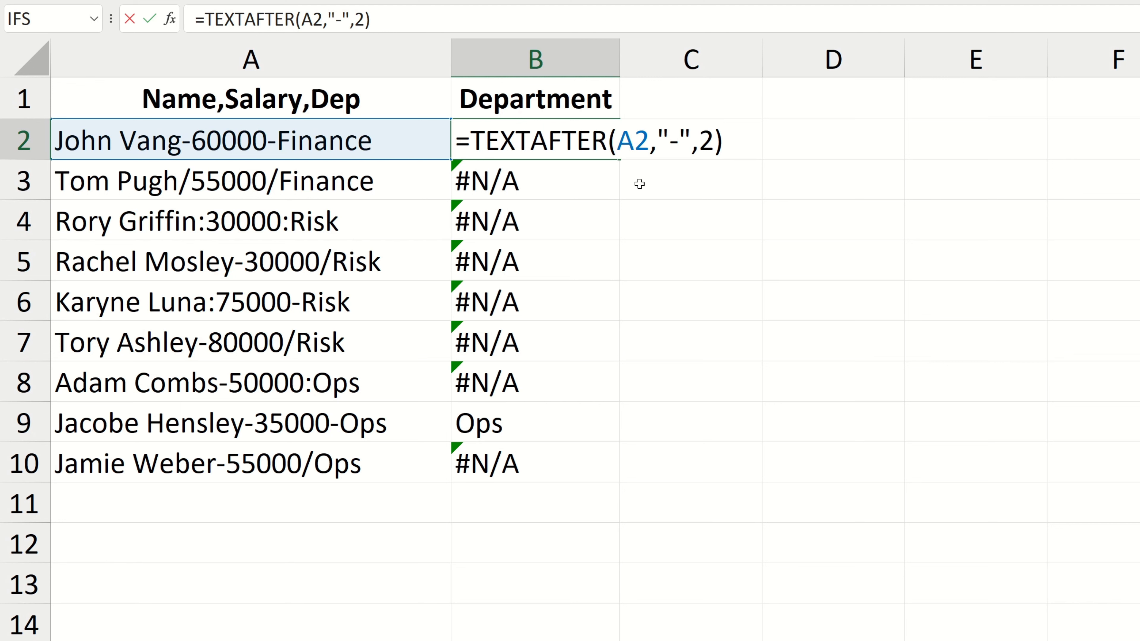
{"action": "key", "text": "Left"}
{"action": "key", "text": "Left"}
{"action": "key", "text": "Left"}
{"action": "key", "text": "Left"}
{"action": "key", "text": "Left"}
{"action": "key", "text": "Left"}
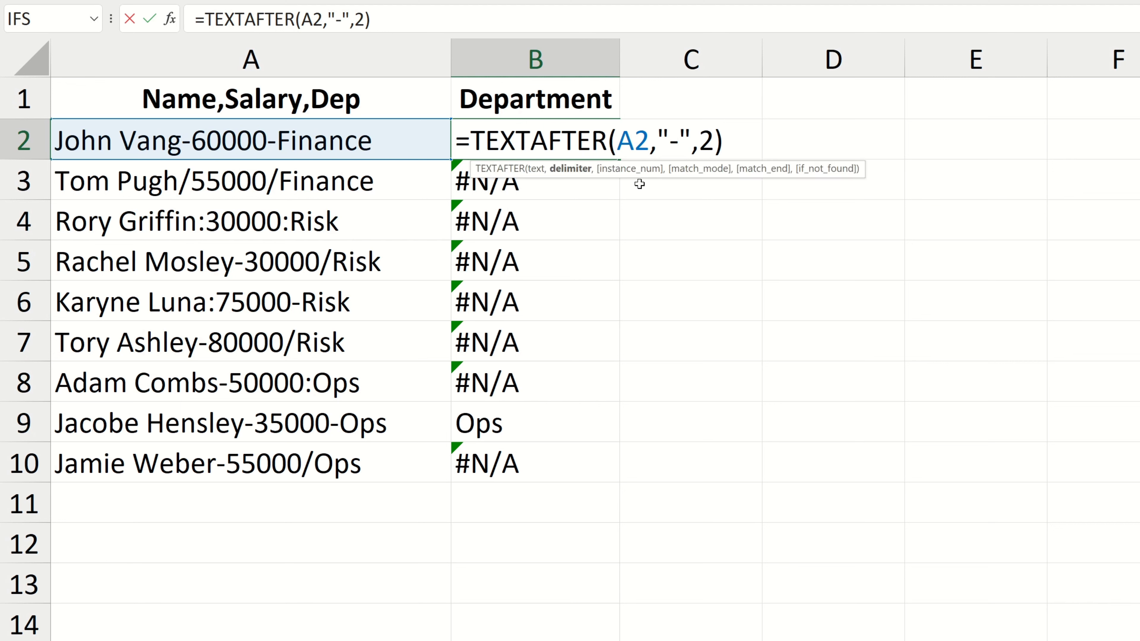
{"action": "type", "text": "{"}
{"action": "key", "text": "Right"}
{"action": "key", "text": "Right"}
{"action": "key", "text": "Right"}
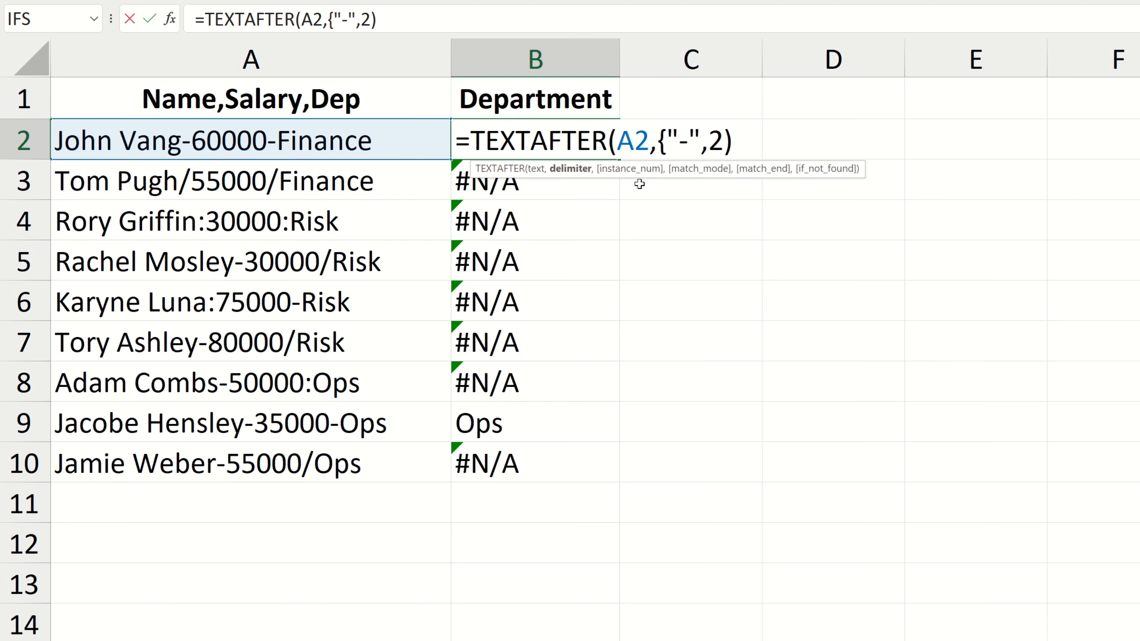
{"action": "type", "text": "}"}
{"action": "key", "text": "Left"}
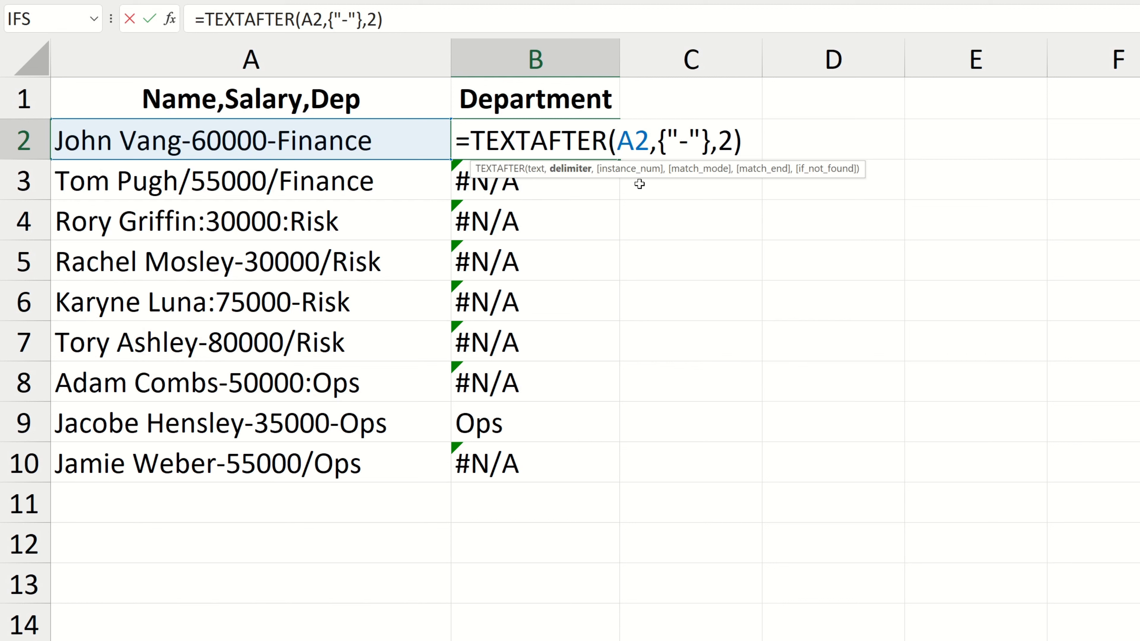
Add "/" and ":" to the delimiter array, making B2 =TEXTAFTER(A2,{"-","/",":"},2), and fill it down the Department column.
{"action": "type", "text": ",\"/\""}
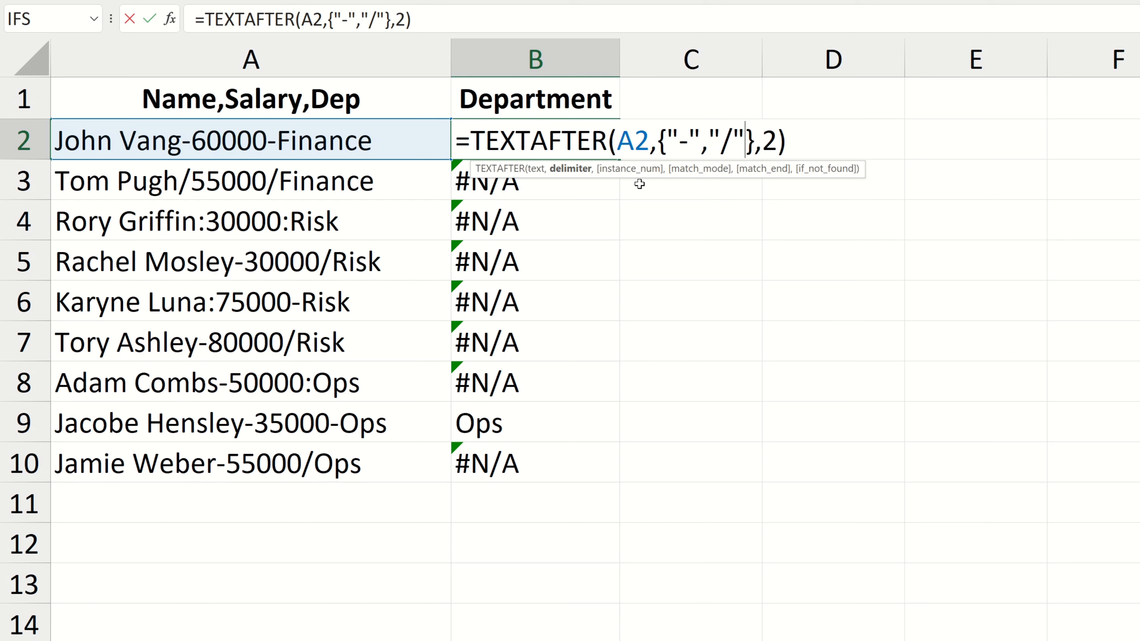
{"action": "type", "text": ",\""}
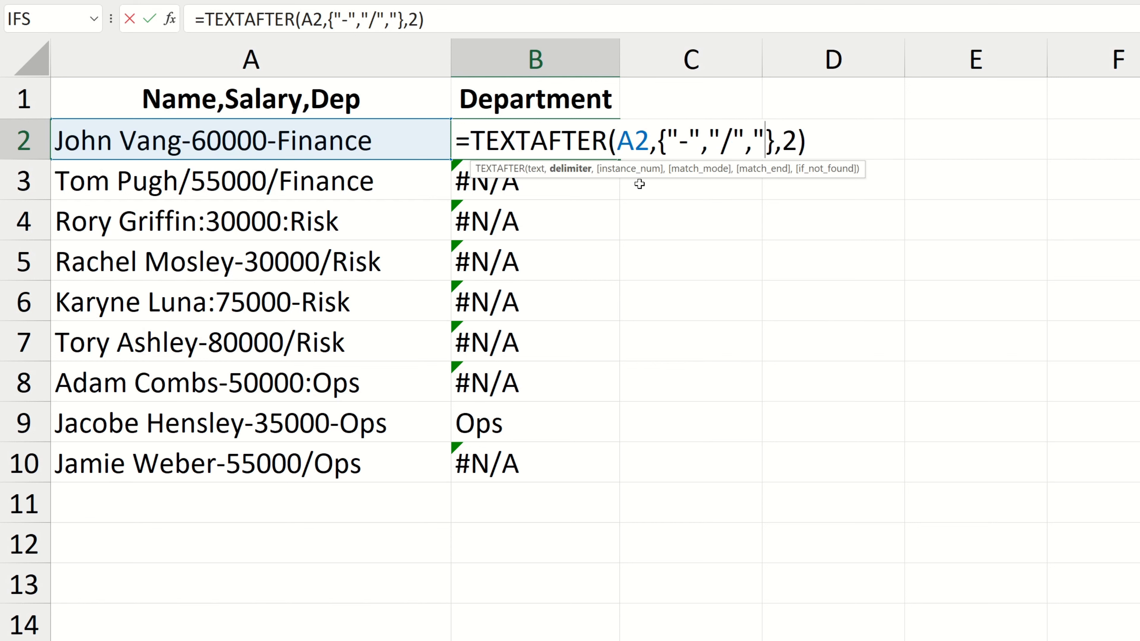
{"action": "type", "text": ":\""}
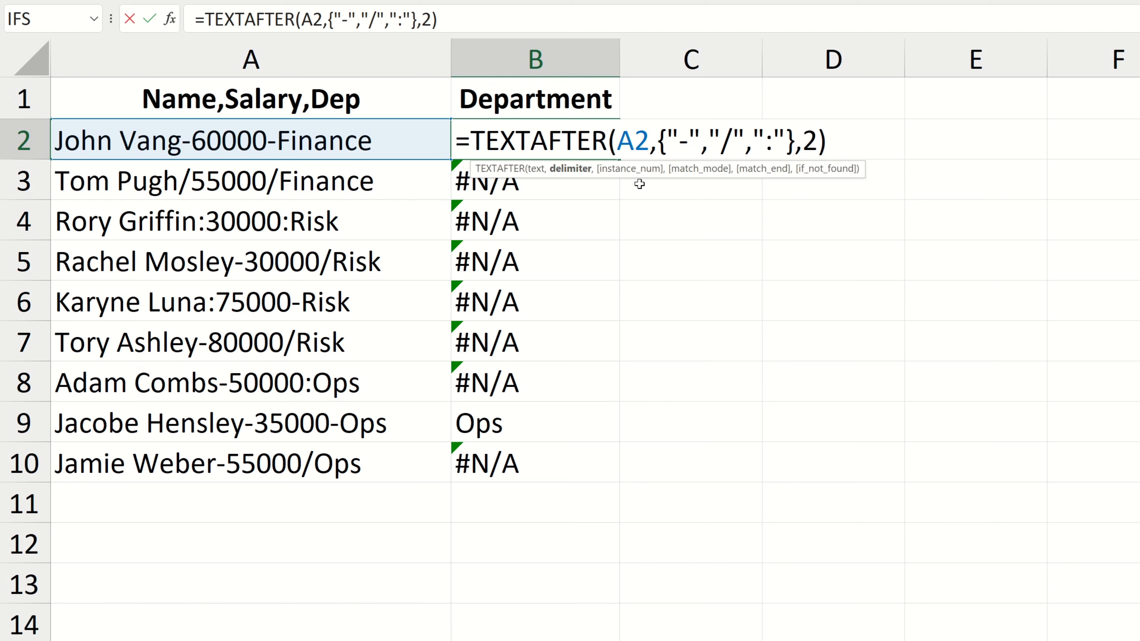
{"action": "key", "text": "Return"}
{"action": "key", "text": "Up"}
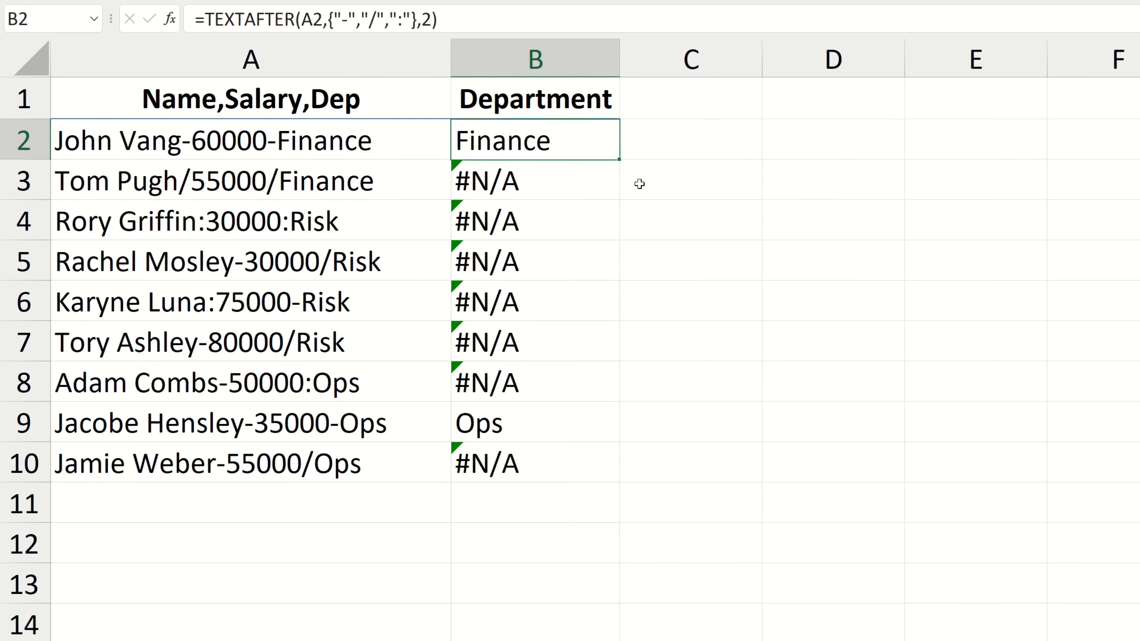
{"action": "double_click", "coordinate": [619, 158]}
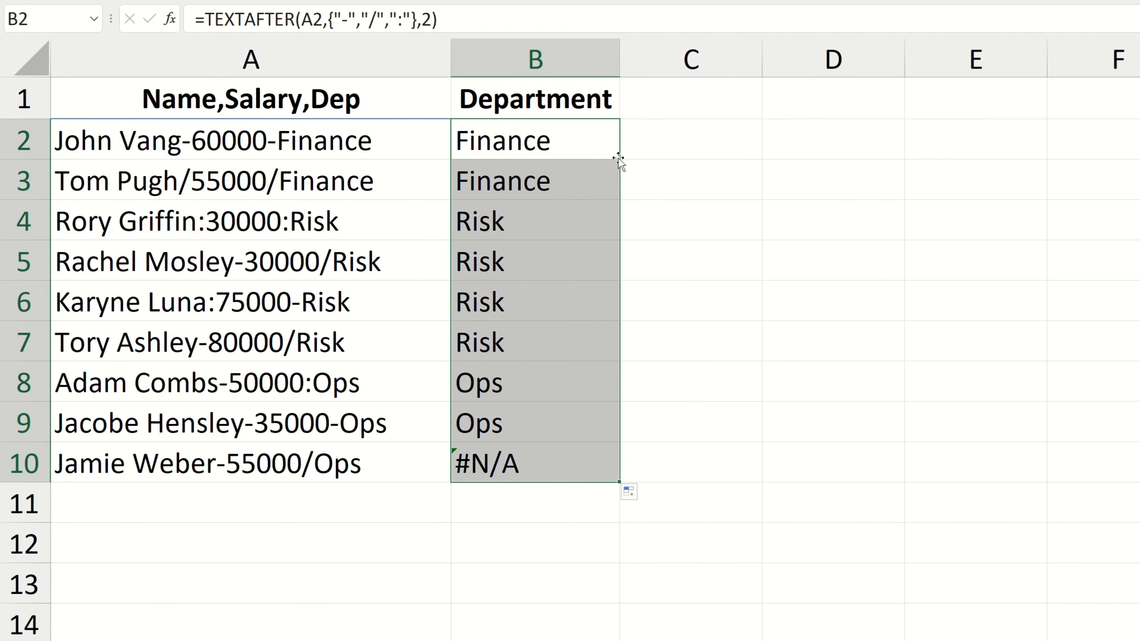
{"action": "left_click", "coordinate": [713, 106]}
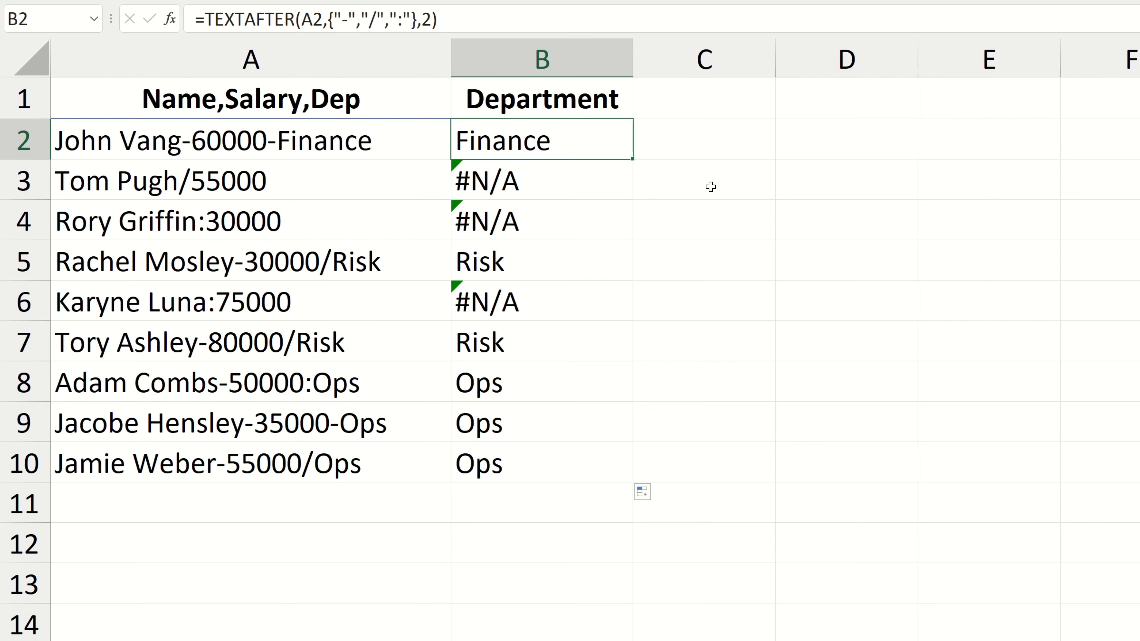
Add "Not Available" as the if_not_found argument of B2, making it =TEXTAFTER(A2,{"-","/",":"},2,,,"Not Available"), and fill it down the Department column.
{"action": "key", "text": "F2"}
{"action": "key", "text": "Left"}
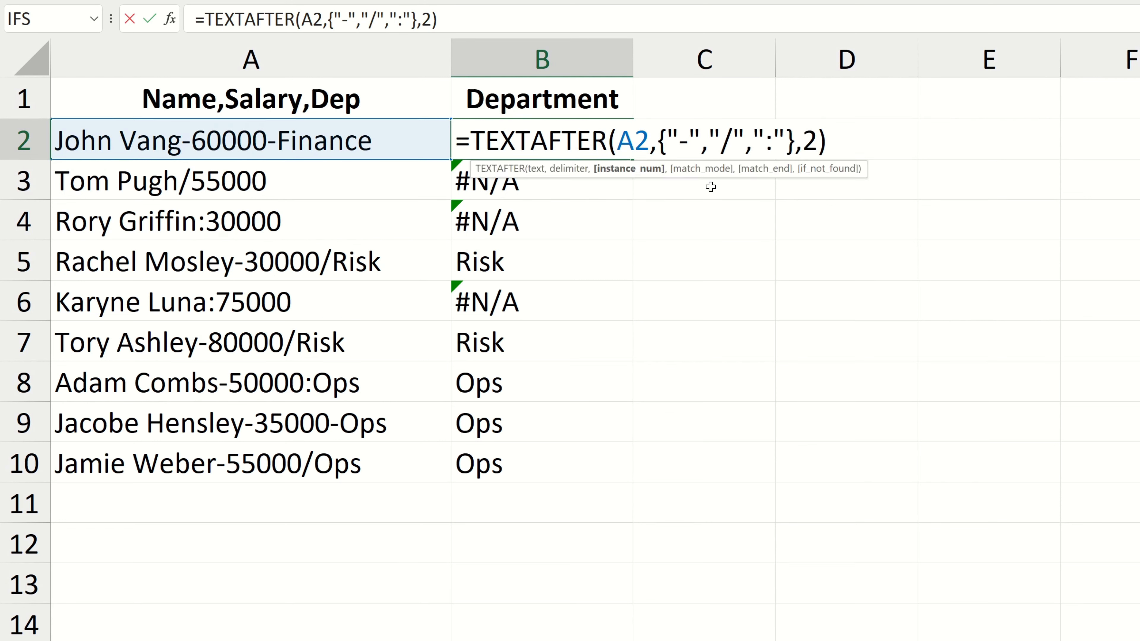
{"action": "type", "text": ",,,"}
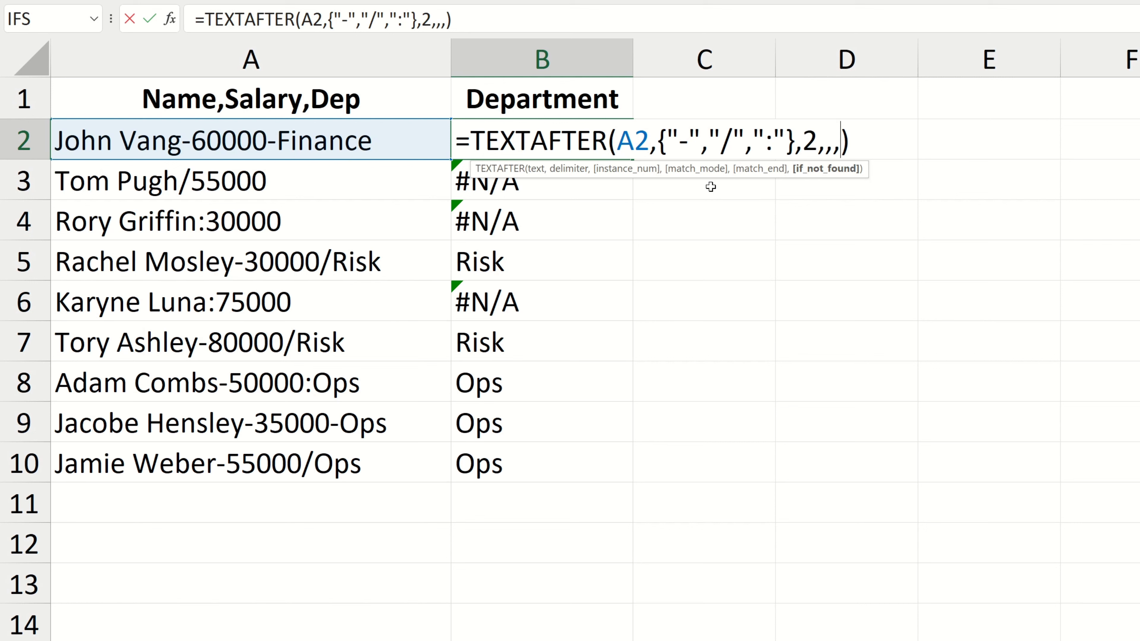
{"action": "type", "text": "\"Not Avai"}
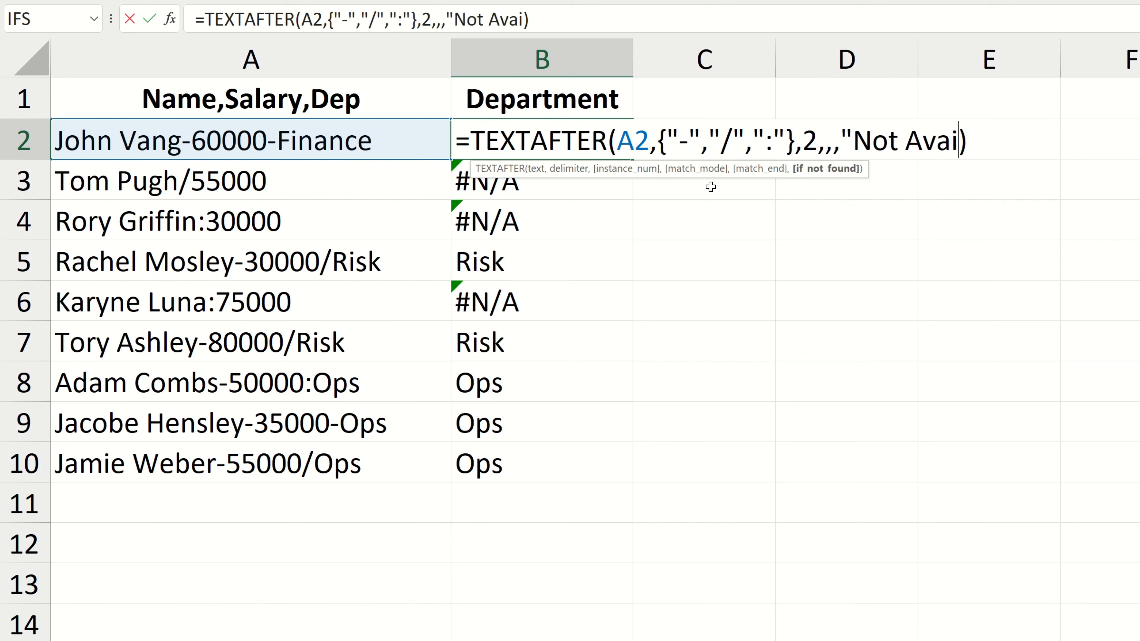
{"action": "type", "text": "lable\""}
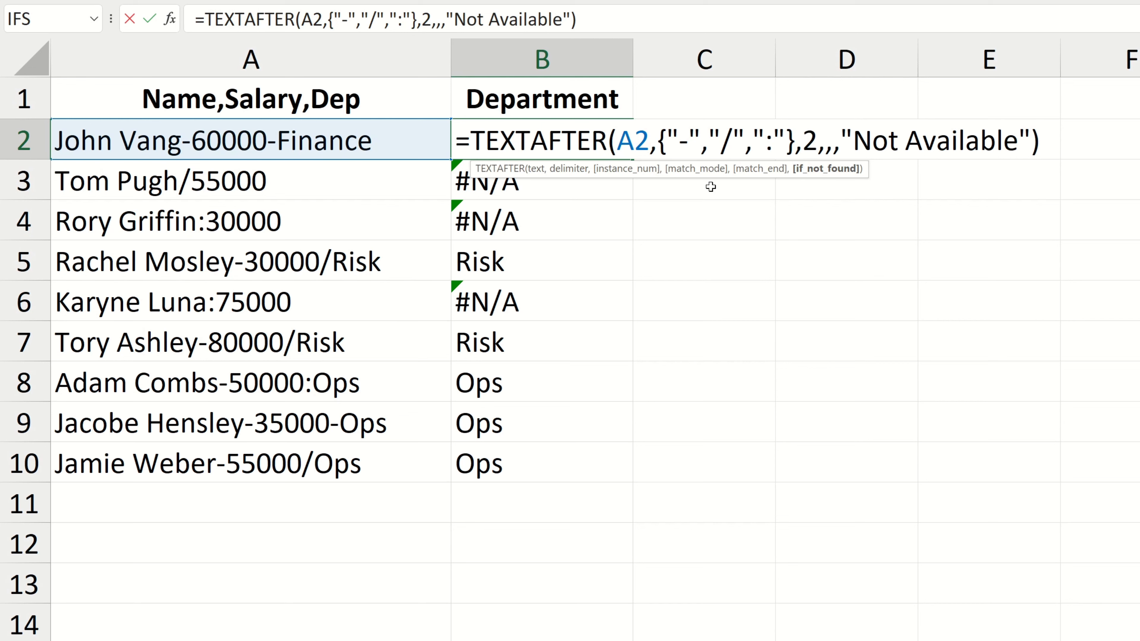
{"action": "key", "text": "Return"}
{"action": "key", "text": "Up"}
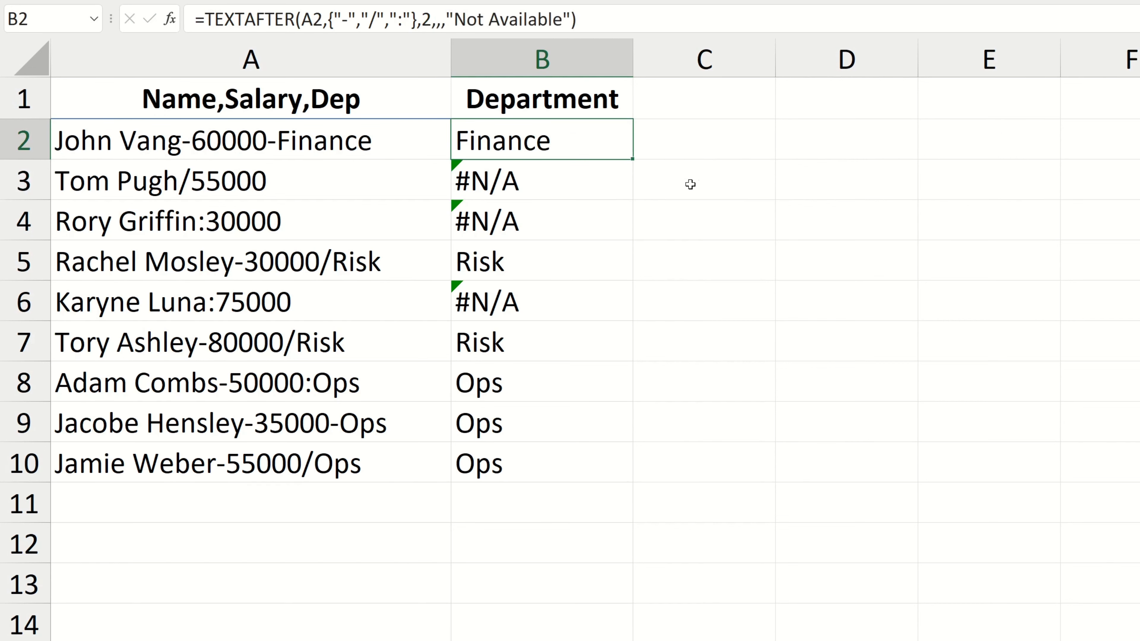
{"action": "double_click", "coordinate": [632, 158]}
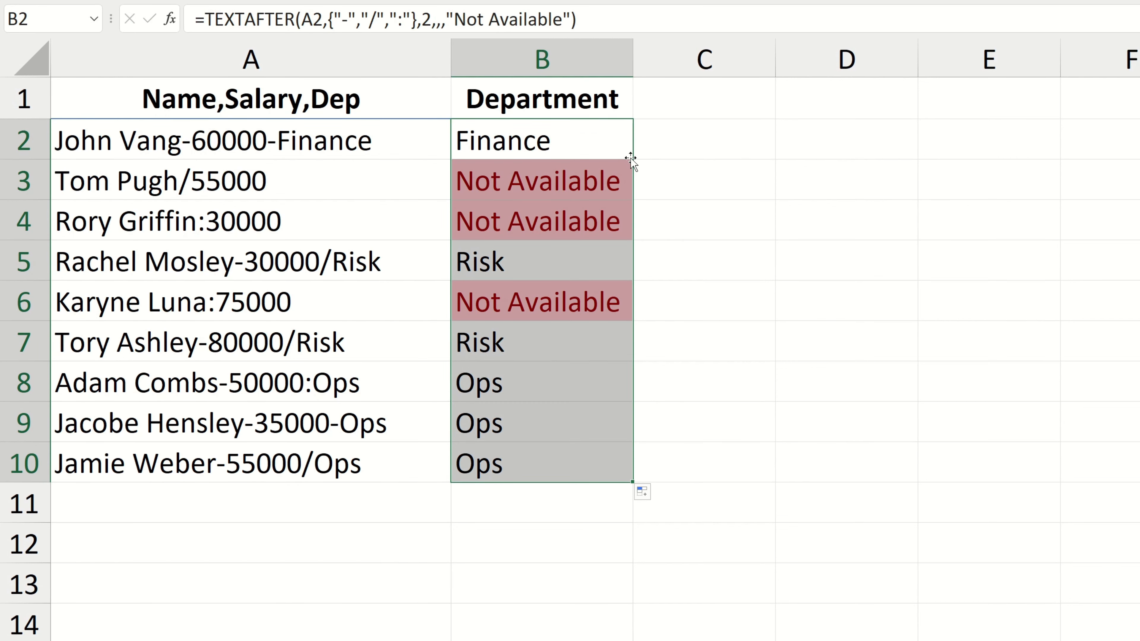
{"action": "left_click", "coordinate": [701, 107]}
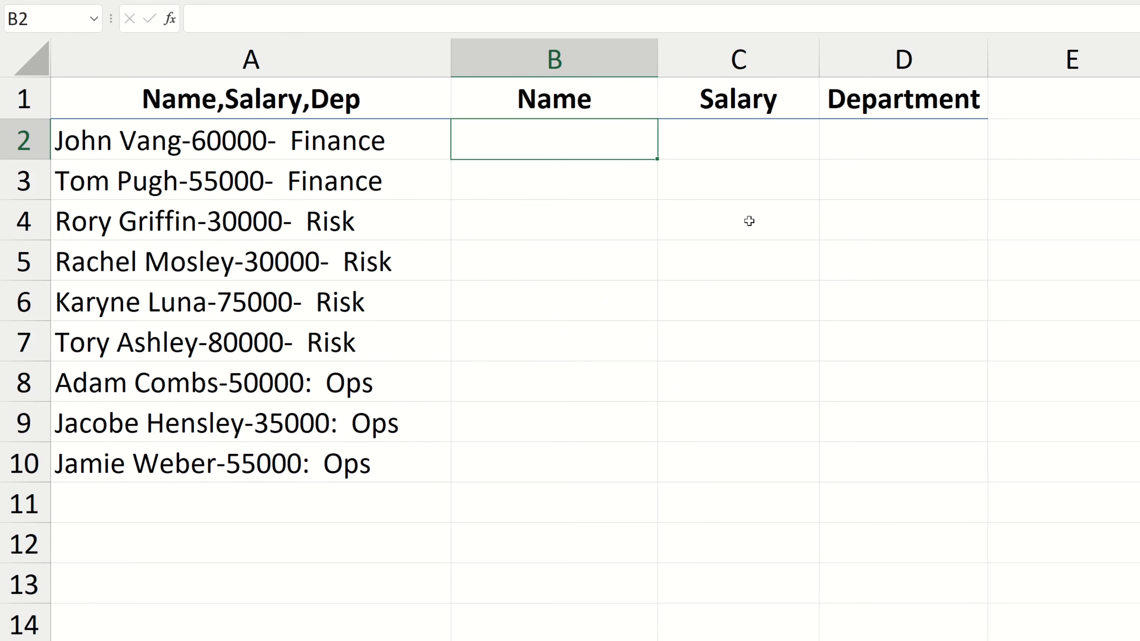
Enter =TEXTSPLIT(A2,"-") in B2 and fill it down the Name column through row 10.
{"action": "type", "text": "=TEXTSPLIT"}
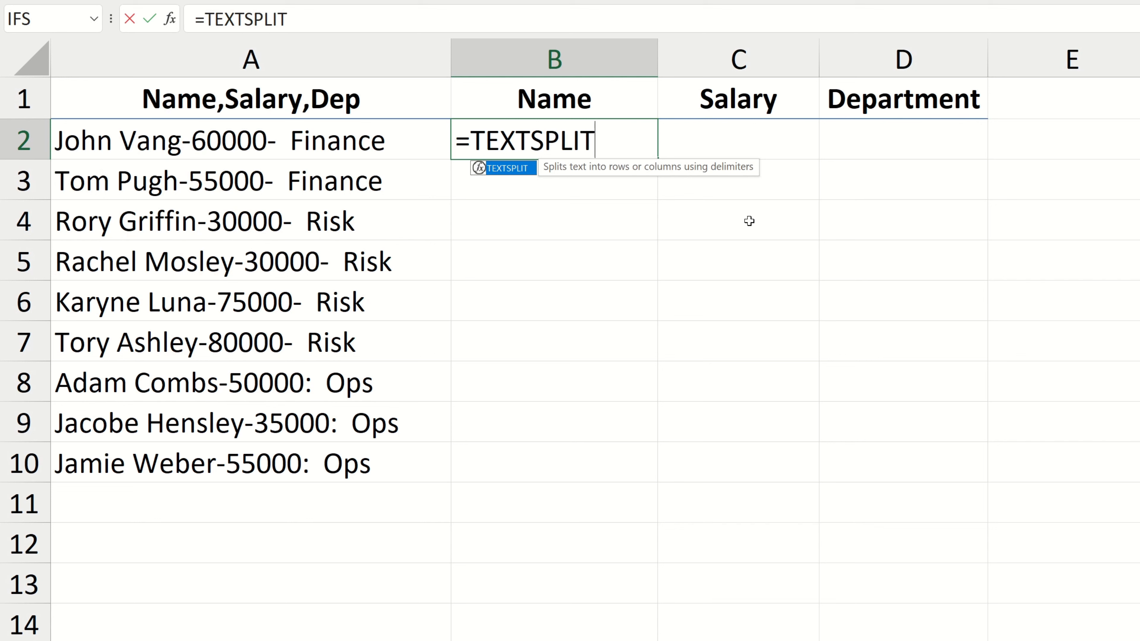
{"action": "type", "text": "("}
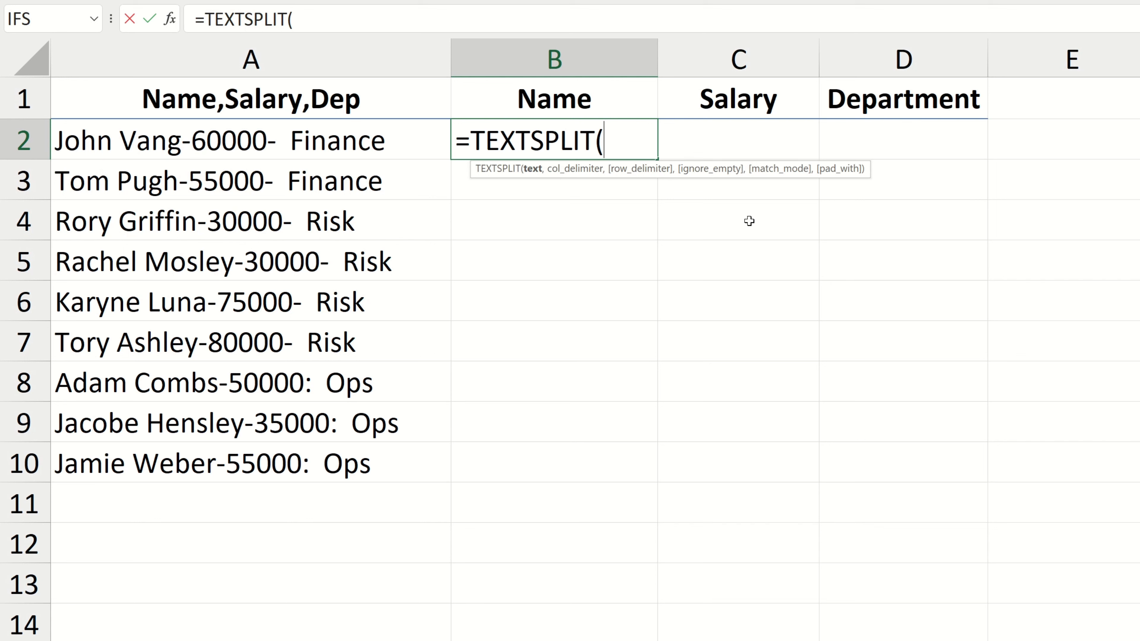
{"action": "left_click", "coordinate": [413, 145]}
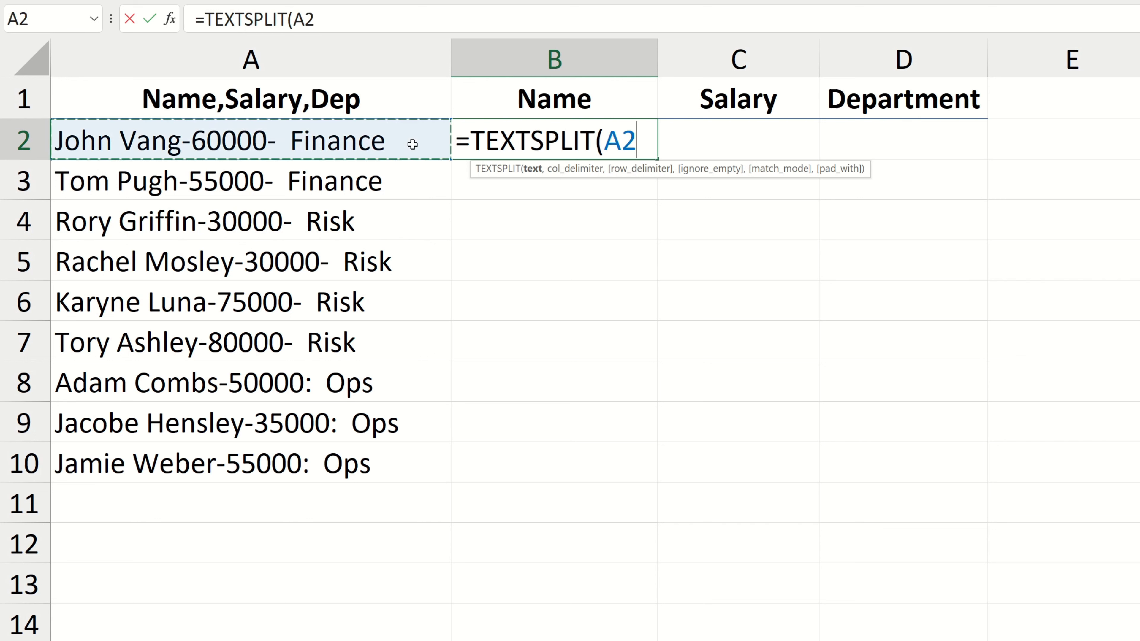
{"action": "type", "text": ",\""}
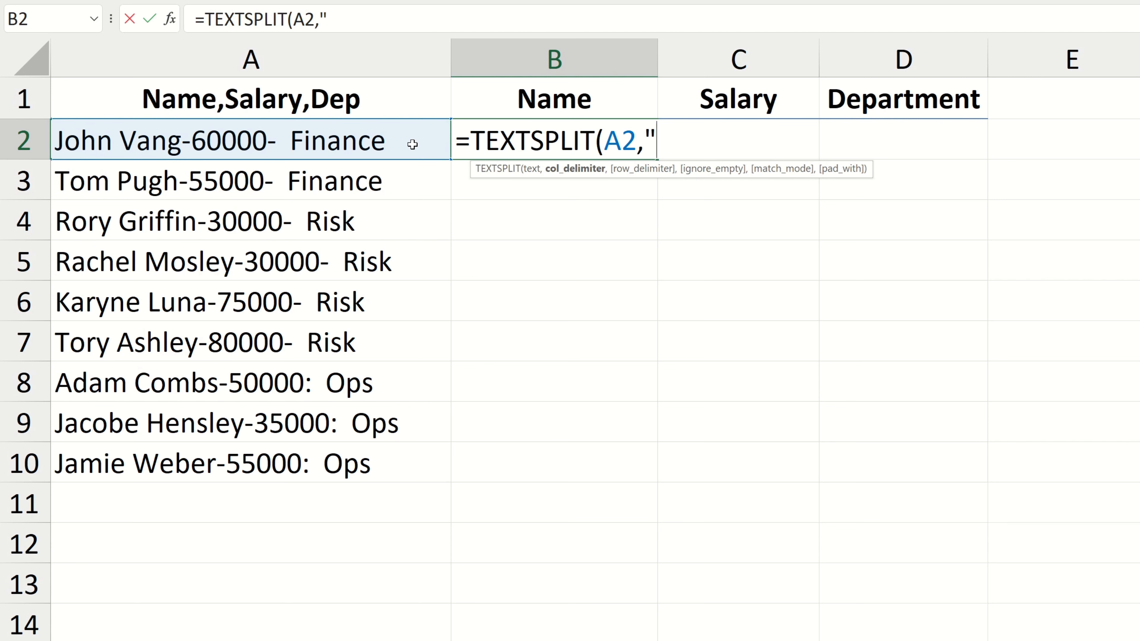
{"action": "type", "text": "-\")"}
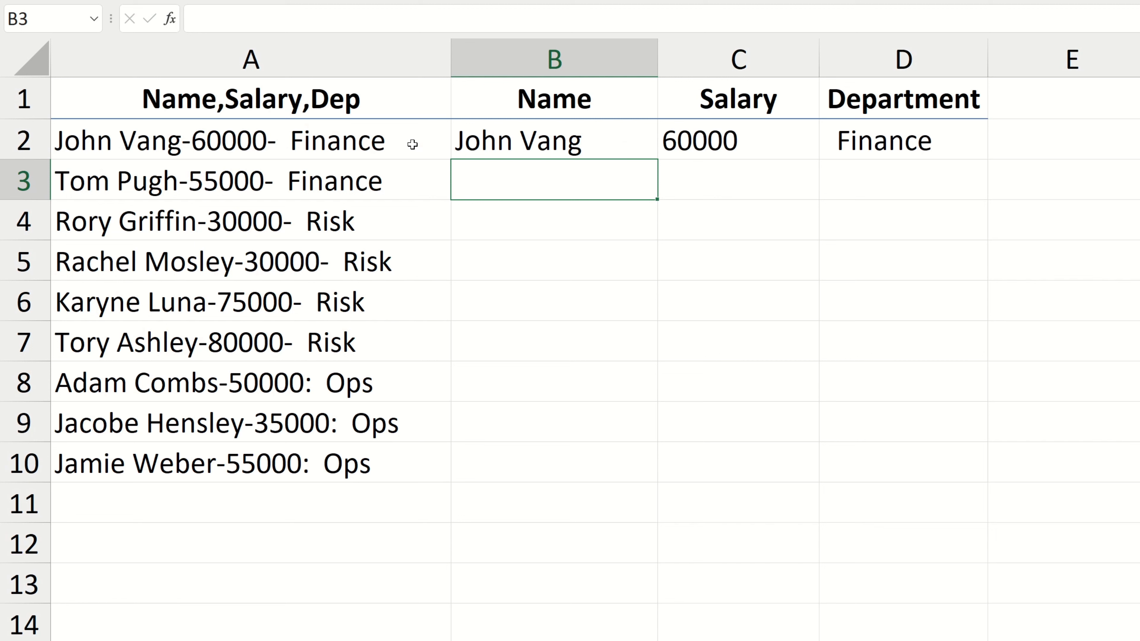
{"action": "key", "text": "Up"}
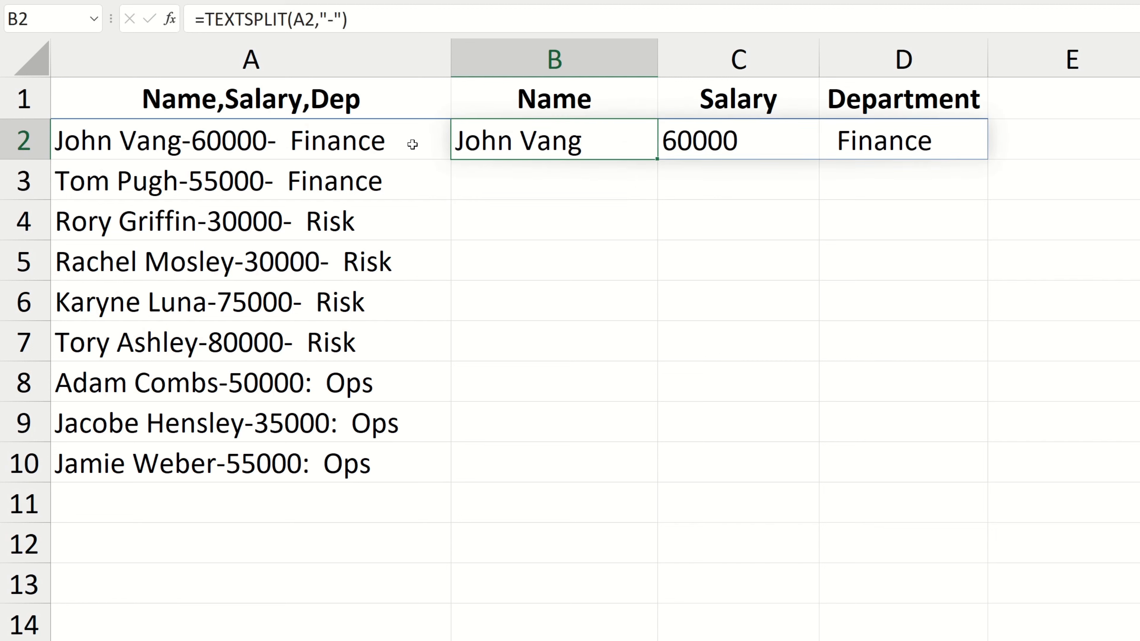
{"action": "key", "text": "Right"}
{"action": "key", "text": "Right"}
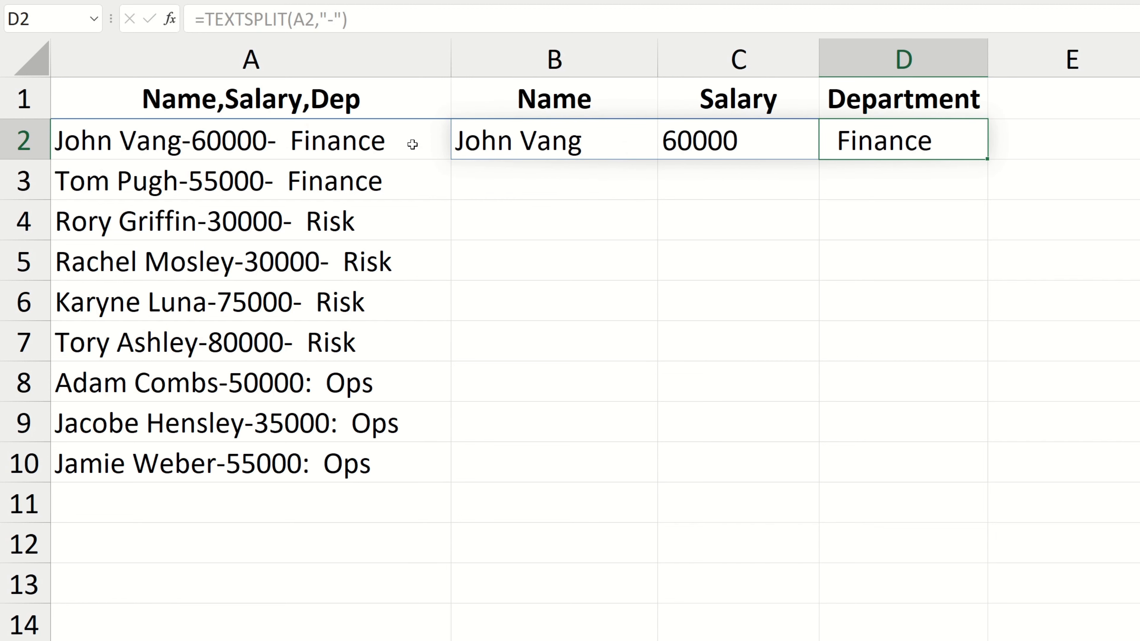
{"action": "key", "text": "Left"}
{"action": "key", "text": "Left"}
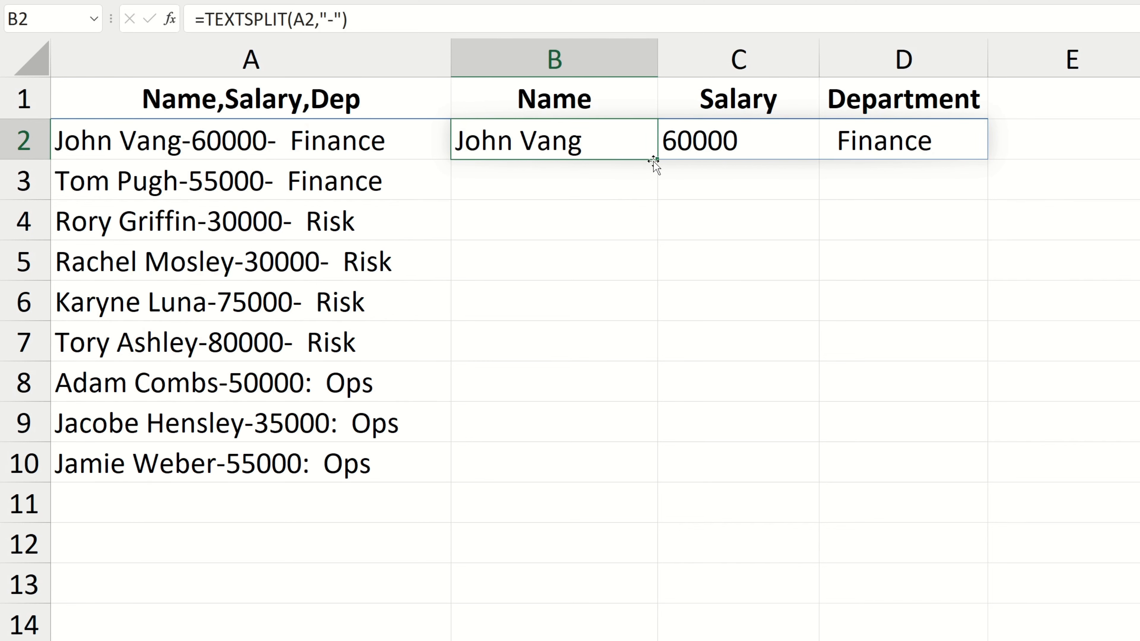
{"action": "left_click_drag", "start_coordinate": [648, 183], "coordinate": [665, 480]}
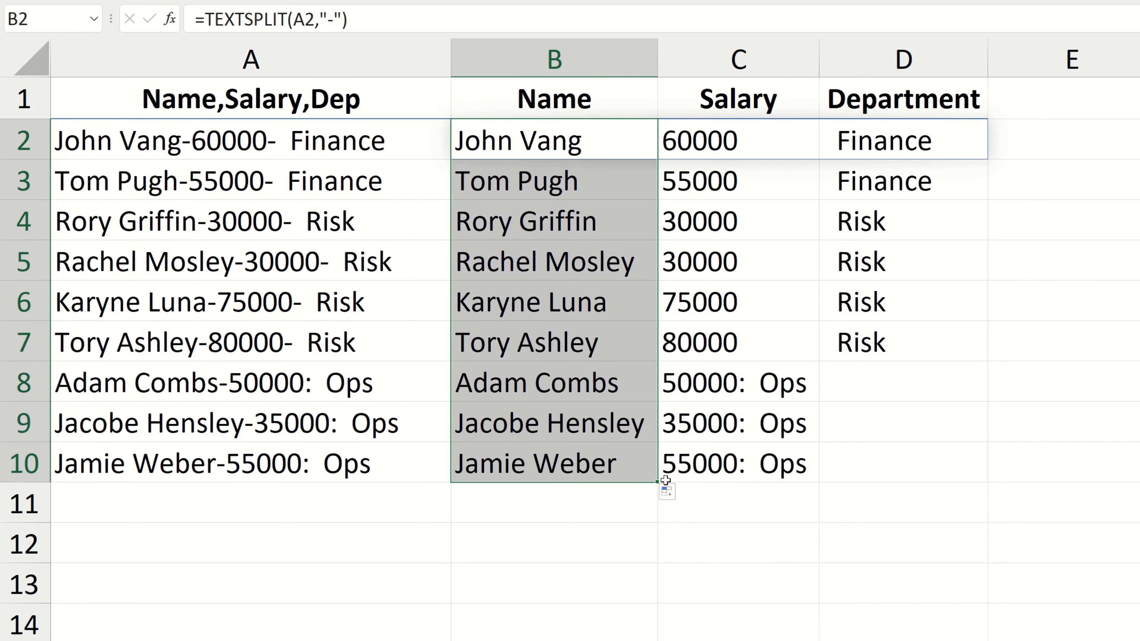
Enclose the "-" column delimiter of the B2 formula in curly braces, making it =TEXTSPLIT(A2,{"-"}).
{"action": "key", "text": "shift+BackSpace"}
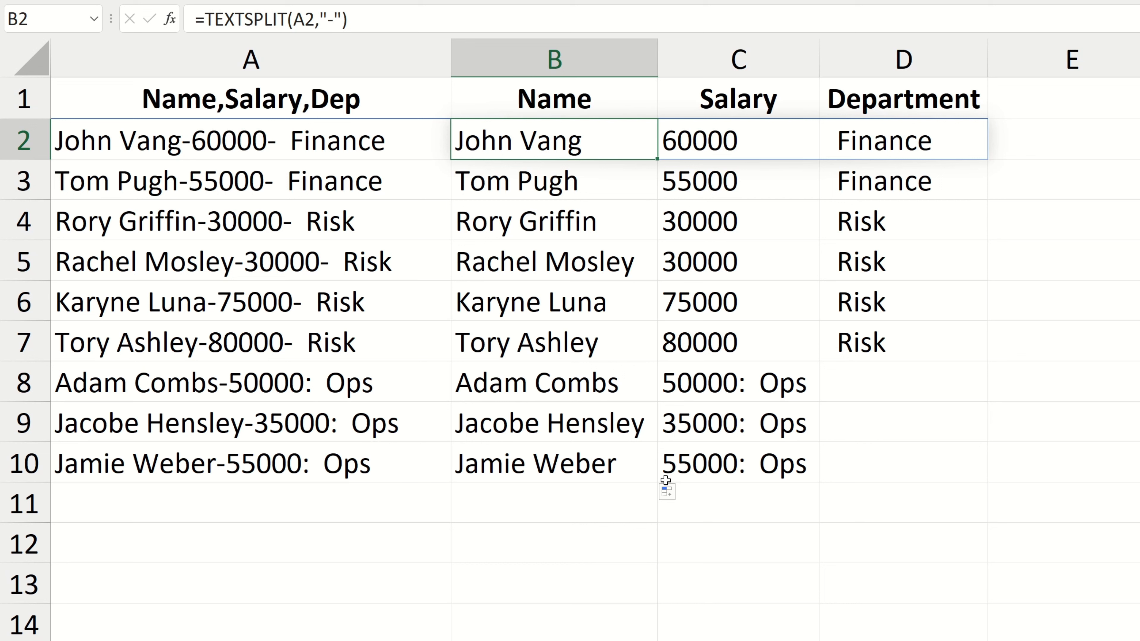
{"action": "key", "text": "F2"}
{"action": "key", "text": "Left"}
{"action": "key", "text": "Left"}
{"action": "key", "text": "Left"}
{"action": "key", "text": "Left"}
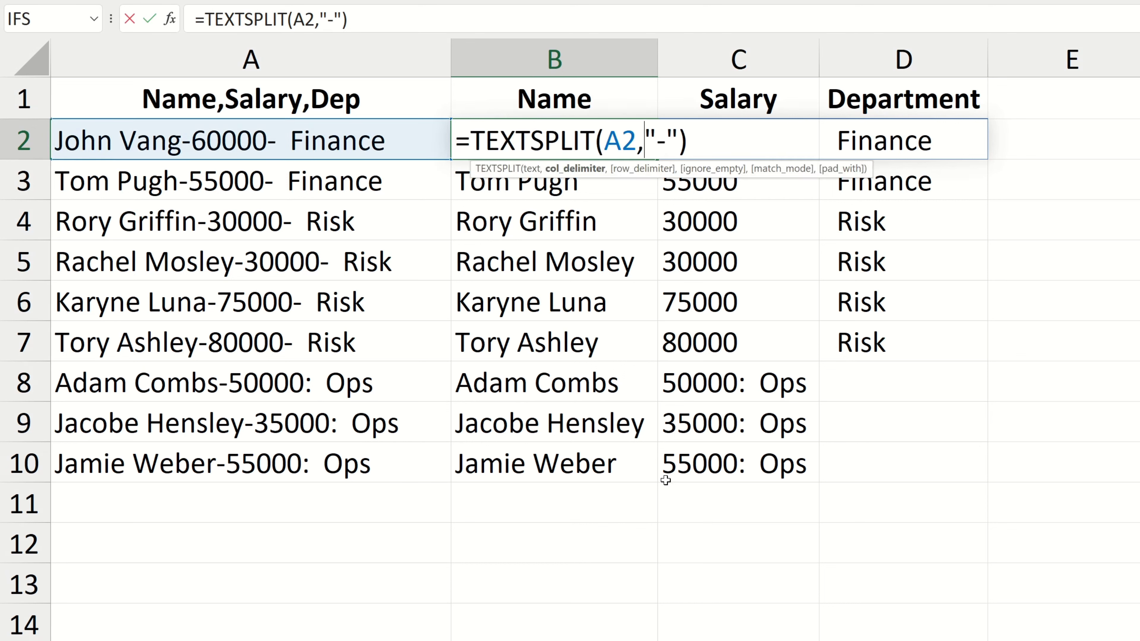
{"action": "type", "text": "{"}
{"action": "key", "text": "Right"}
{"action": "key", "text": "Right"}
{"action": "key", "text": "Right"}
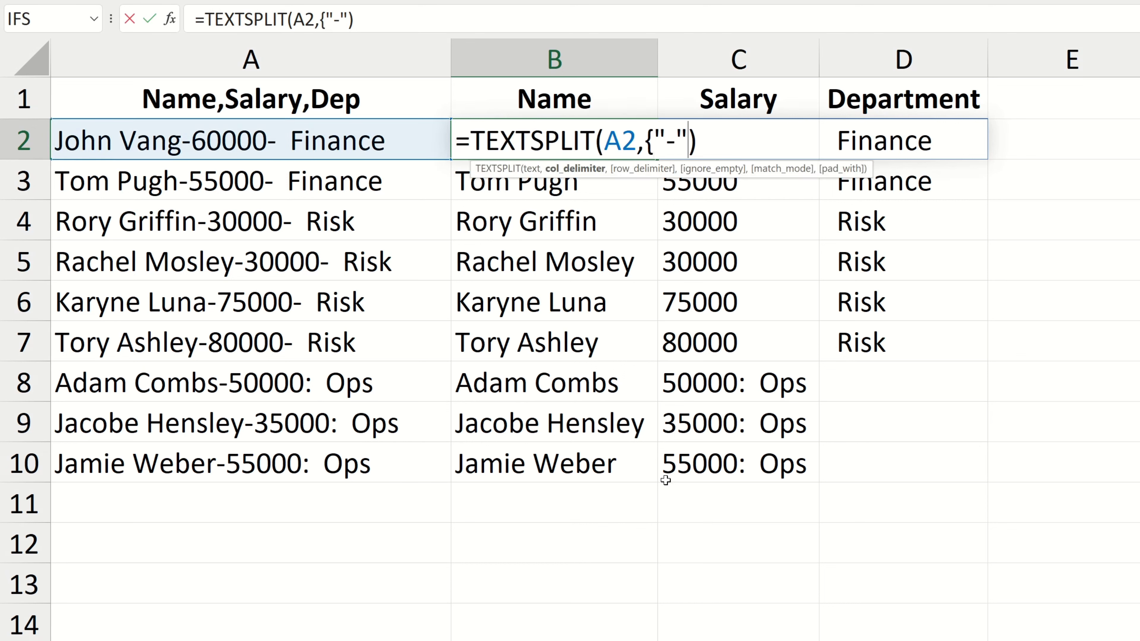
{"action": "type", "text": "}"}
Add ":" to the delimiter array, making B2 =TEXTSPLIT(A2,{"-",":"}), and fill it down through row 10.
{"action": "type", "text": ",\""}
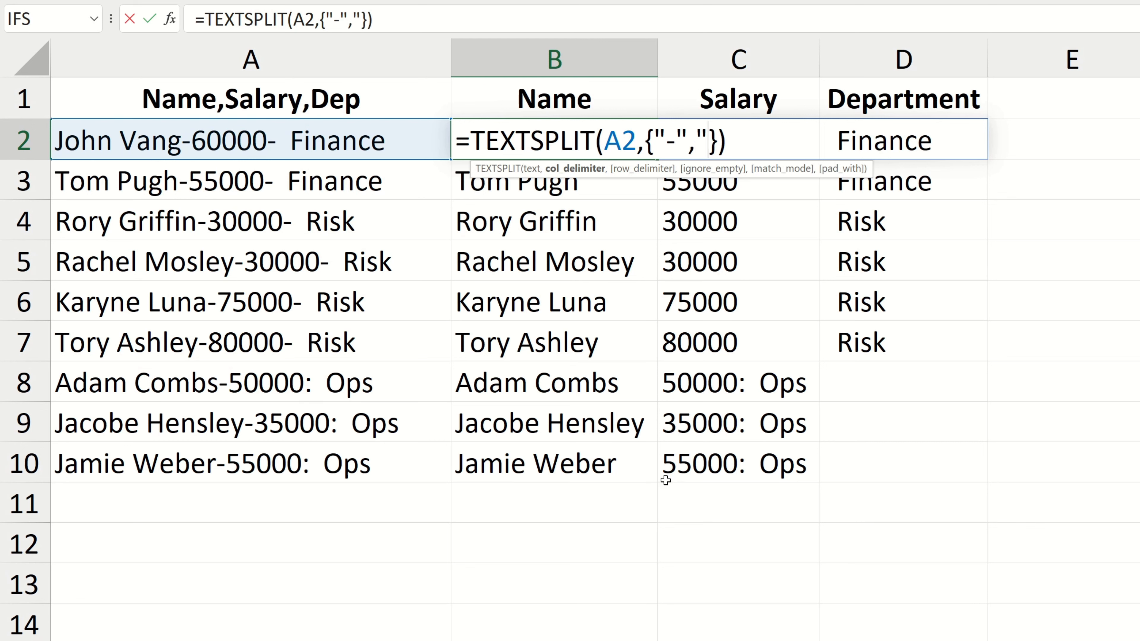
{"action": "type", "text": ":\""}
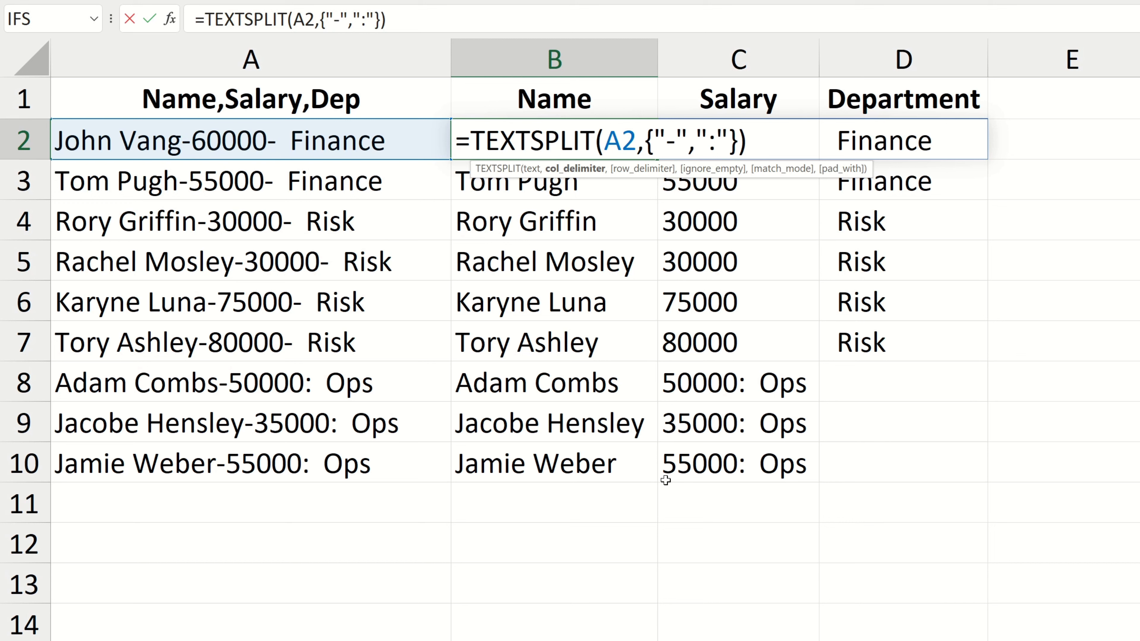
{"action": "key", "text": "Return"}
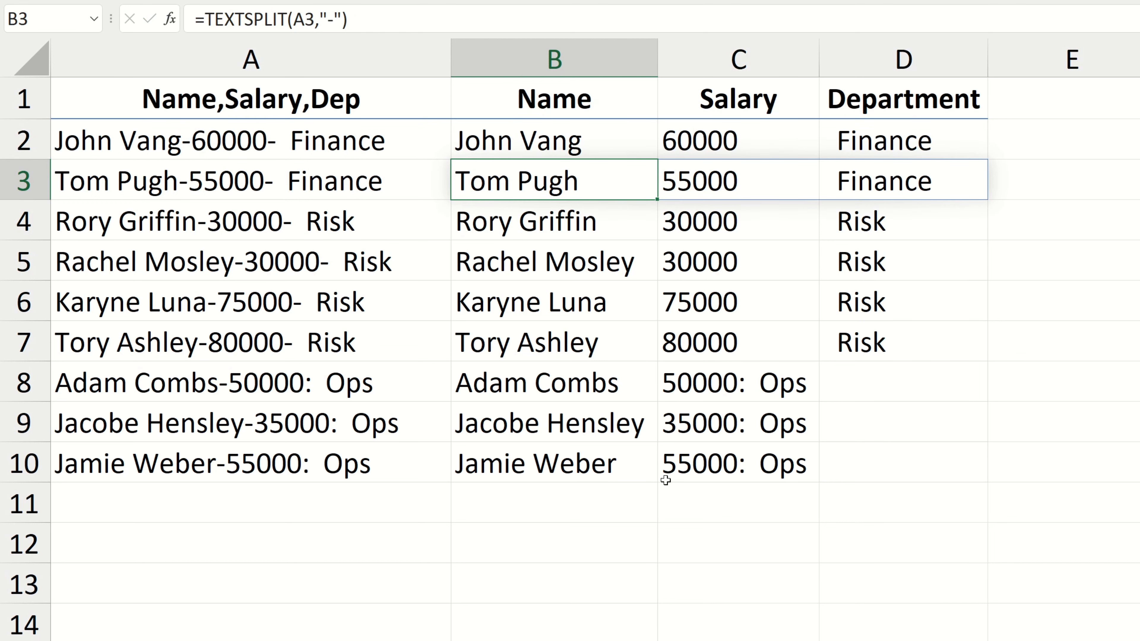
{"action": "key", "text": "Up"}
{"action": "left_click_drag", "start_coordinate": [657, 158], "coordinate": [653, 465]}
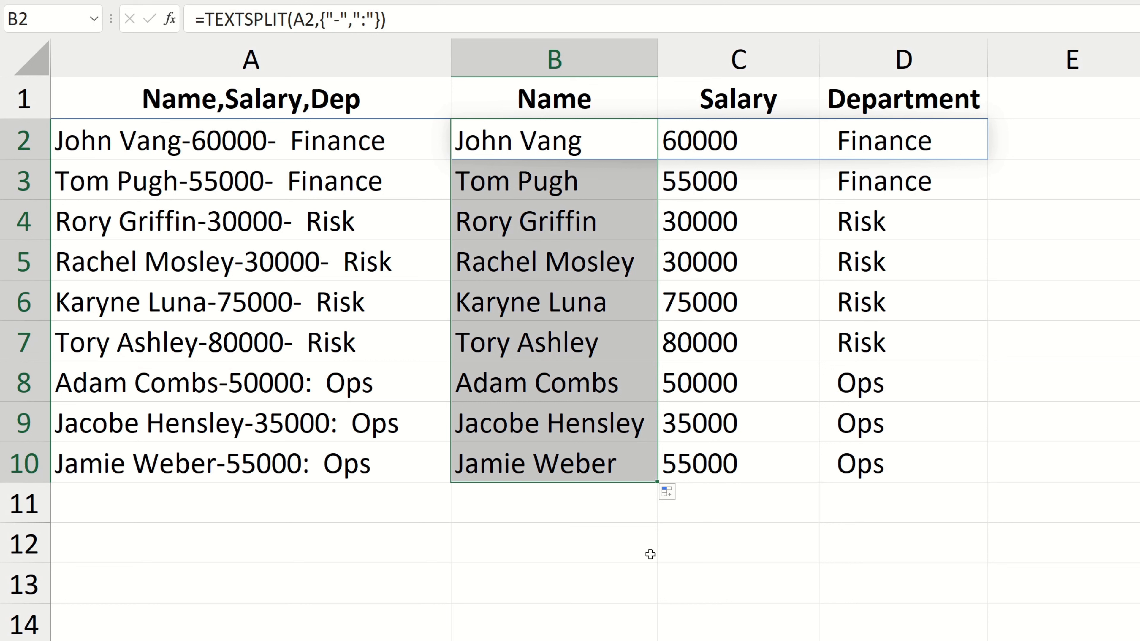
Wrap the B2 formula in TRIM, making it =TRIM(TEXTSPLIT(A2,{"-",":"})), and fill it down through row 10.
{"action": "key", "text": "shift+BackSpace"}
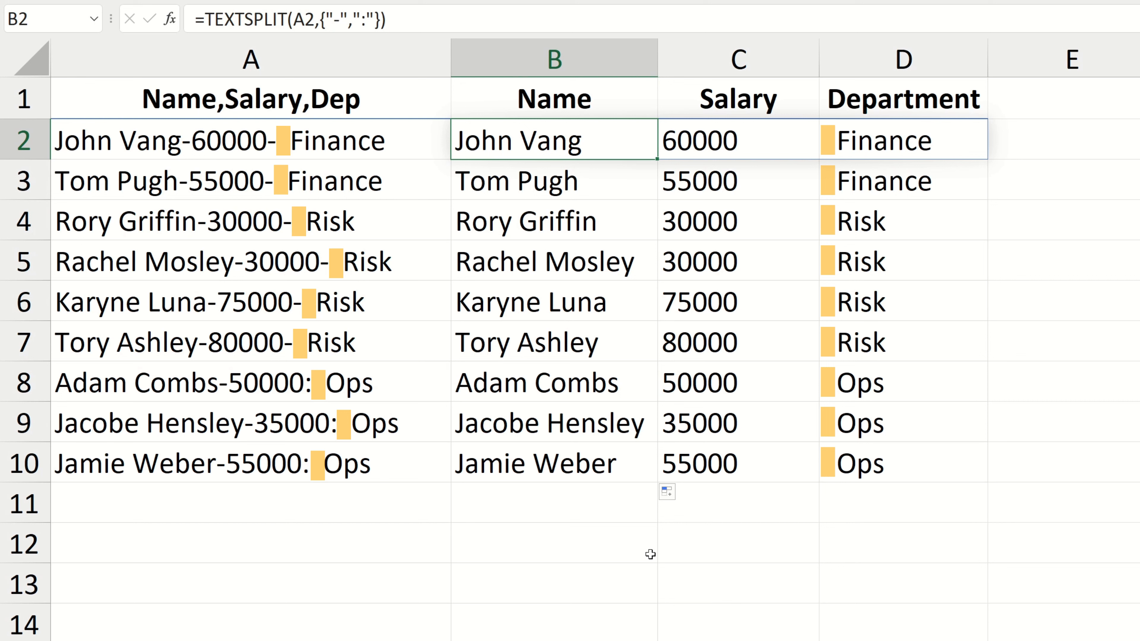
{"action": "key", "text": "F2"}
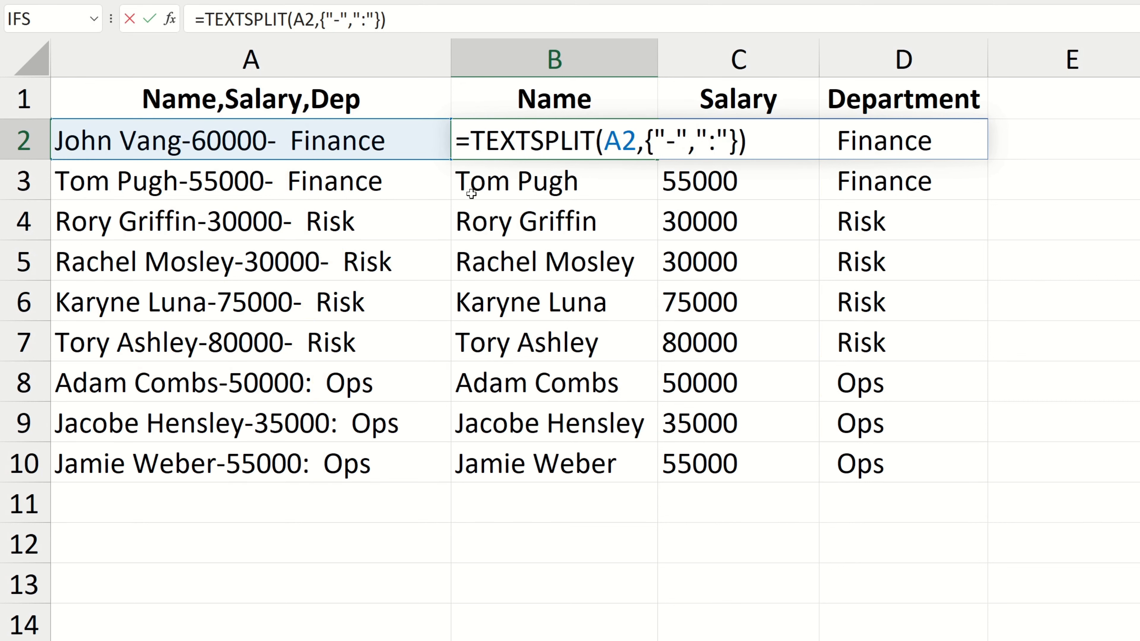
{"action": "key", "text": "Home"}
{"action": "key", "text": "Right"}
{"action": "type", "text": "TRIM("}
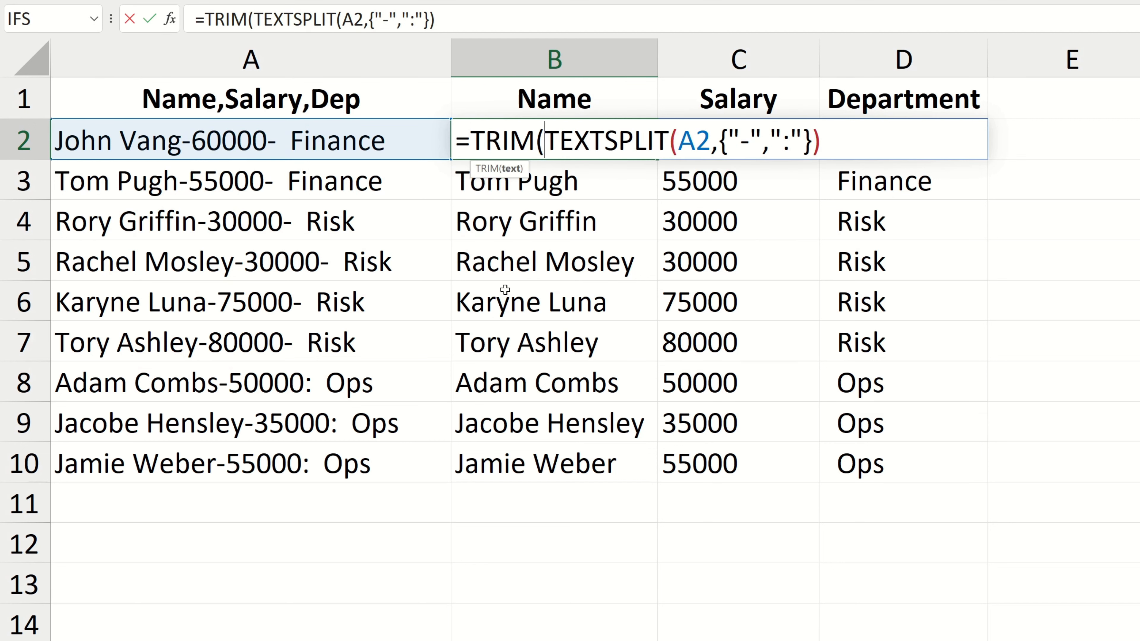
{"action": "key", "text": "End"}
{"action": "type", "text": ")"}
{"action": "key", "text": "Return"}
{"action": "key", "text": "Up"}
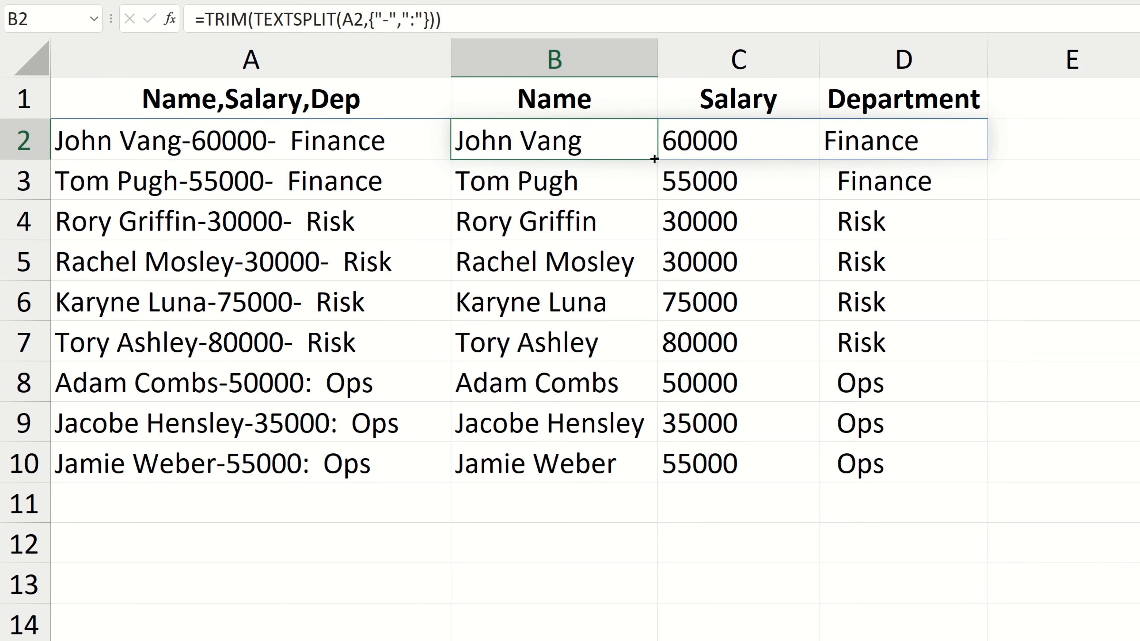
{"action": "left_click_drag", "start_coordinate": [657, 158], "coordinate": [629, 479]}
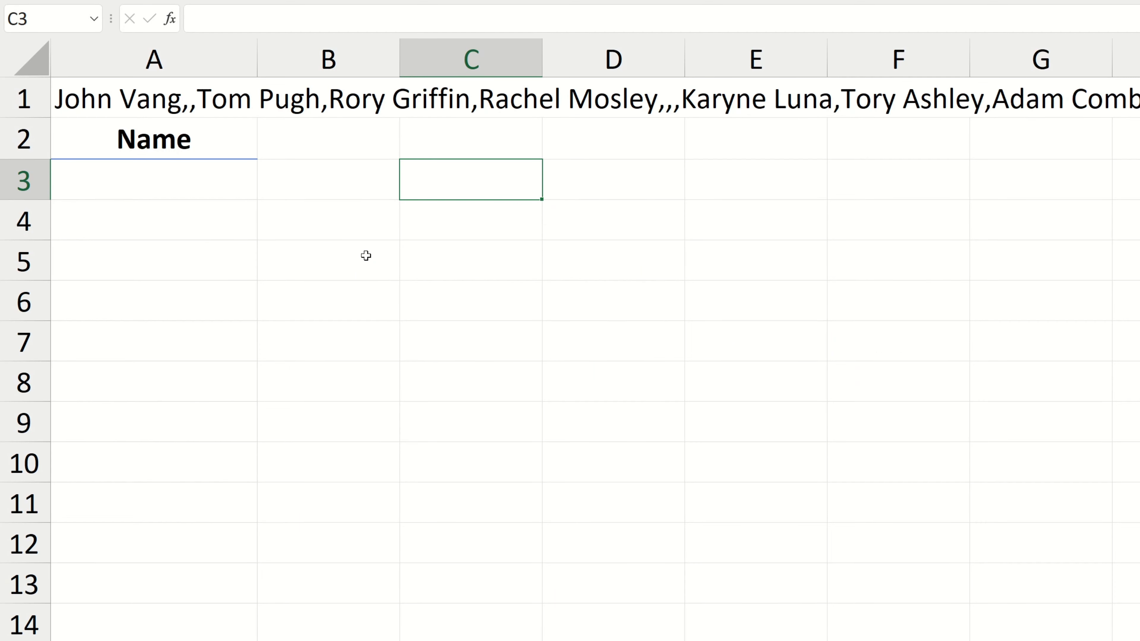
Enter =TEXTSPLIT(A1,,",") in A3 to split the comma-separated names in A1 into rows.
{"action": "left_click", "coordinate": [248, 195]}
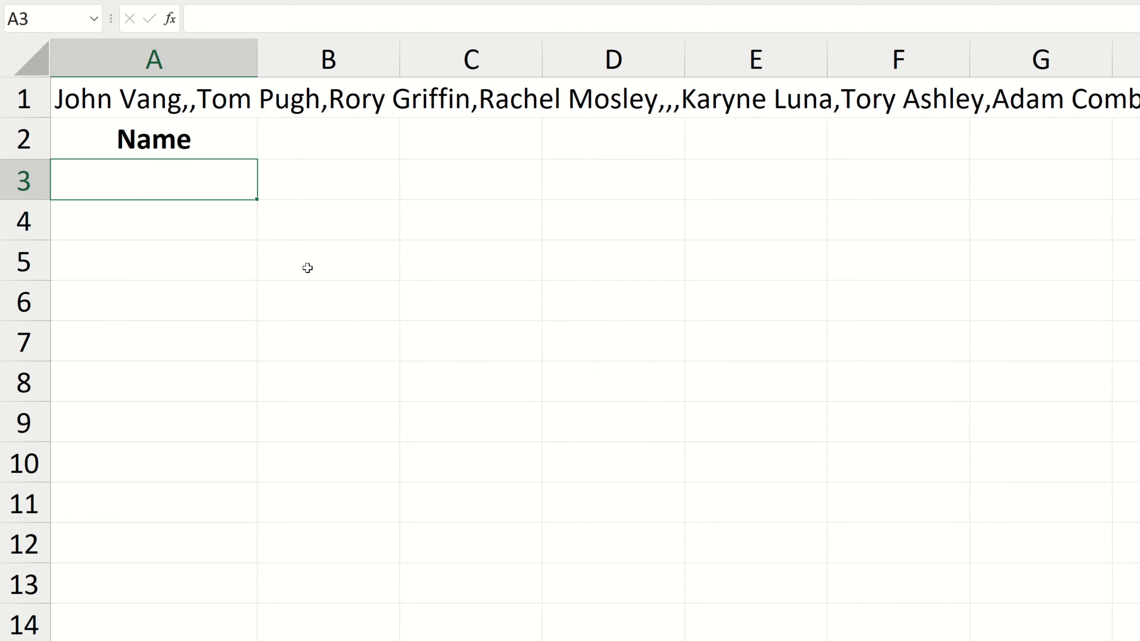
{"action": "type", "text": "=TEXTSPLIT"}
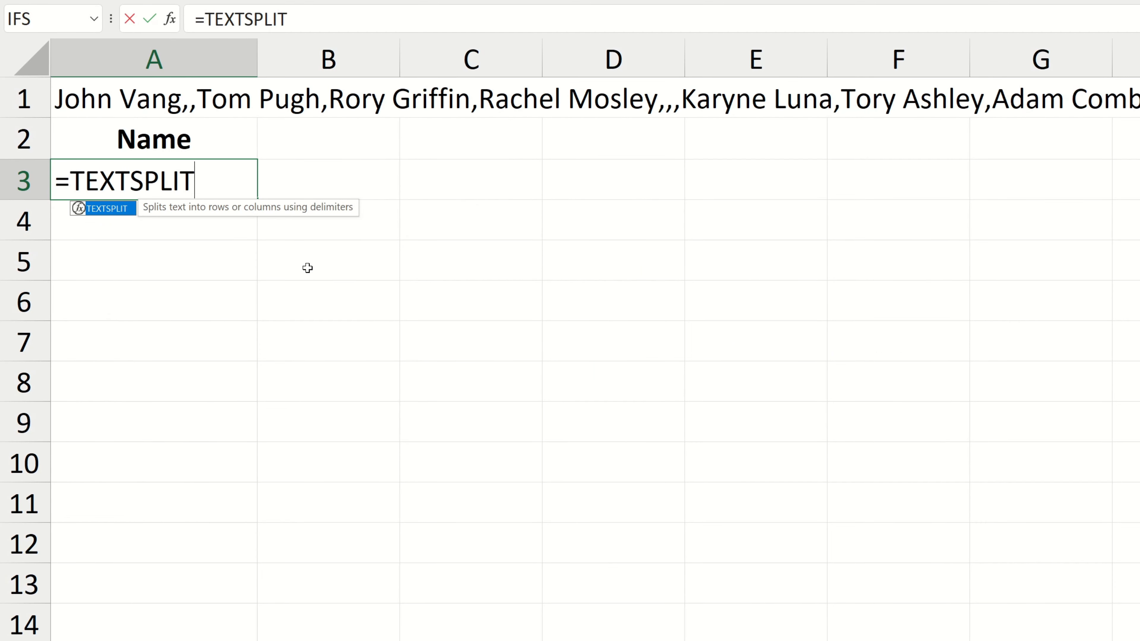
{"action": "type", "text": "("}
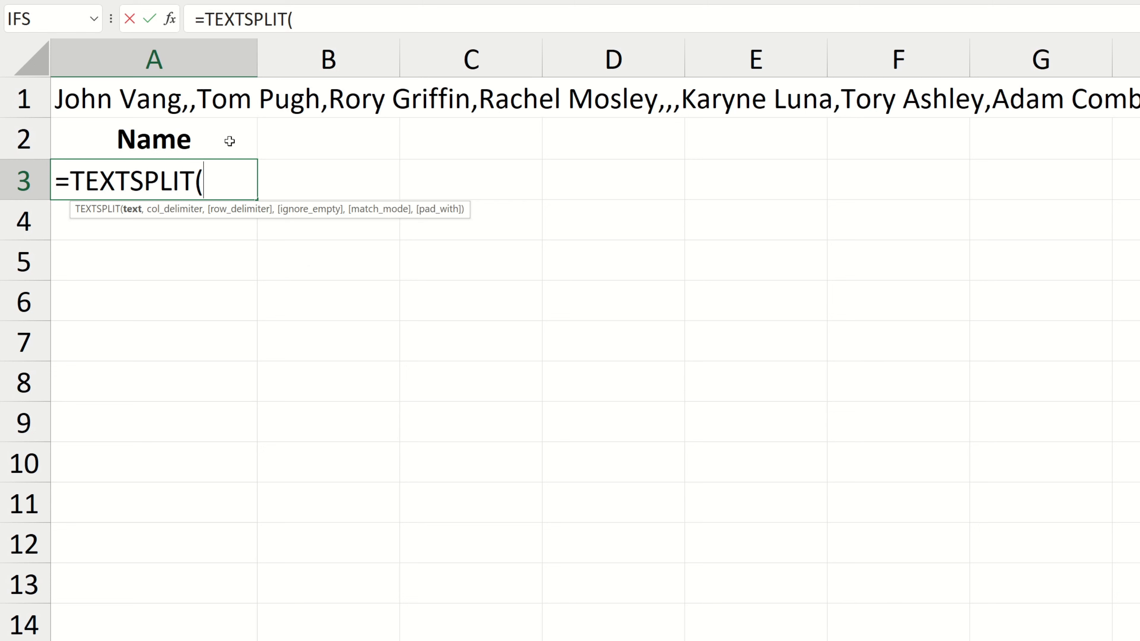
{"action": "left_click", "coordinate": [219, 105]}
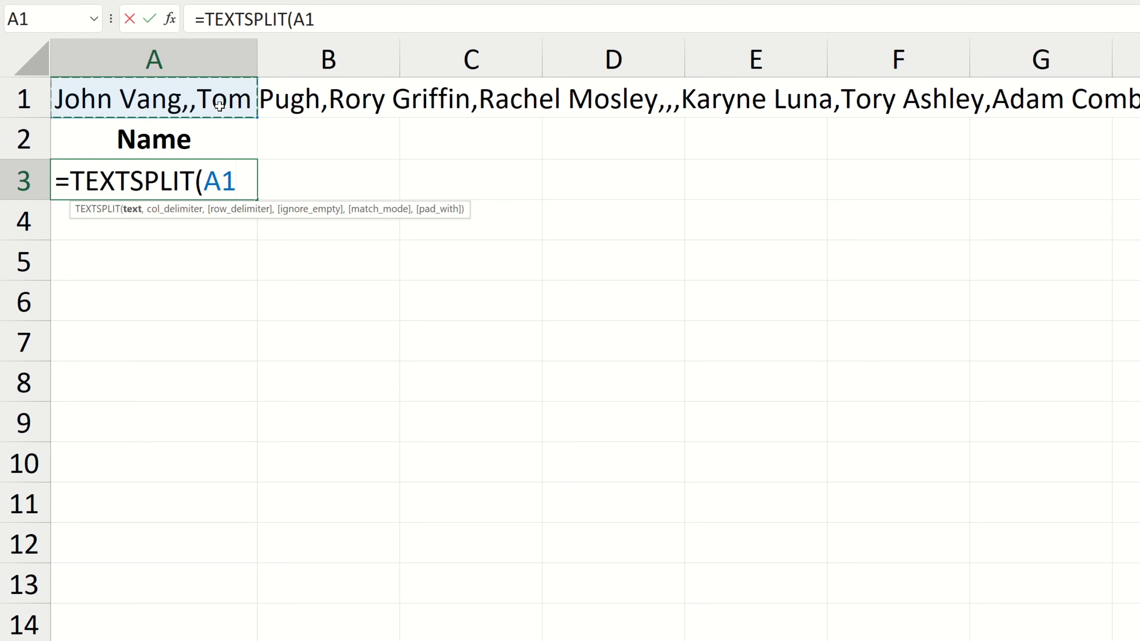
{"action": "type", "text": ",,"}
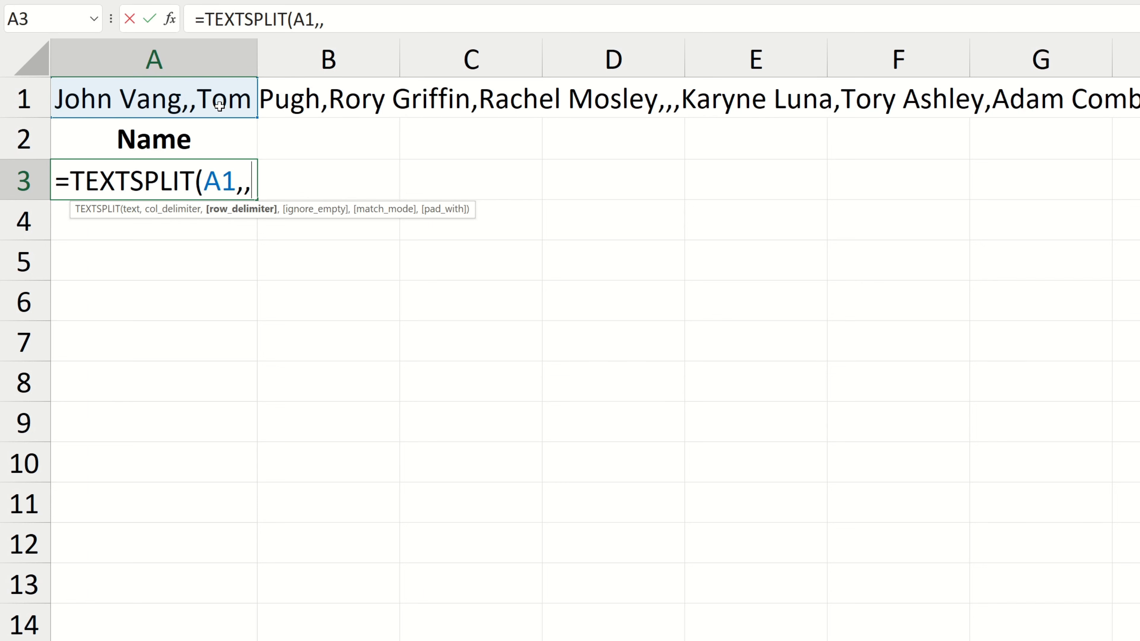
{"action": "type", "text": "\",\")"}
{"action": "key", "text": "Return"}
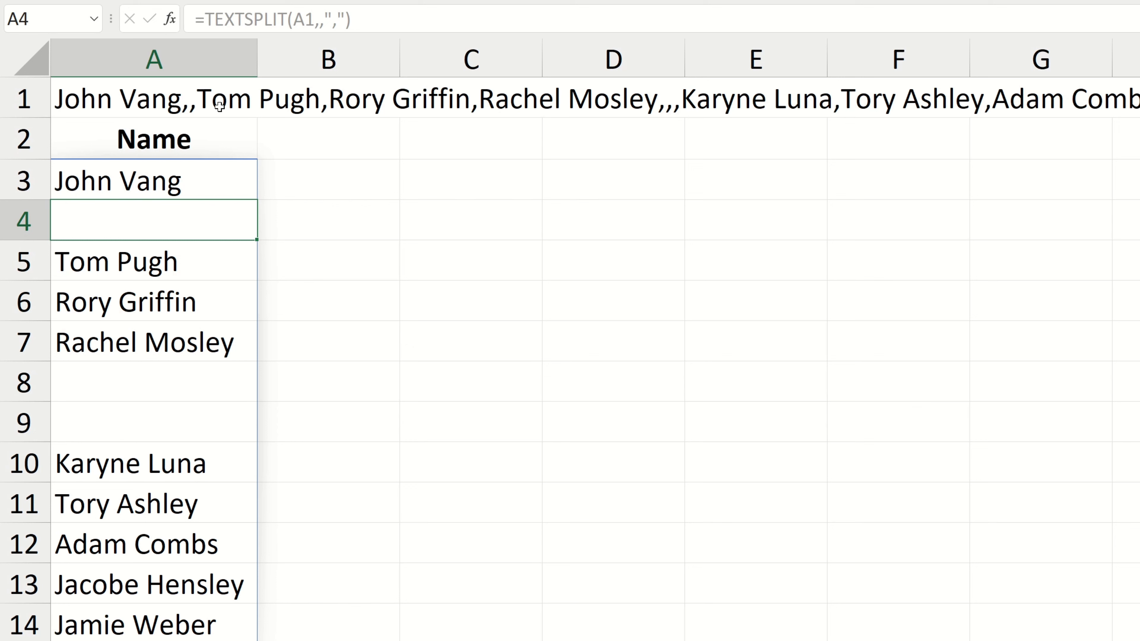
Add TRUE as the ignore_empty argument of the A3 formula, making it =TEXTSPLIT(A1,,",",TRUE).
{"action": "key", "text": "Up"}
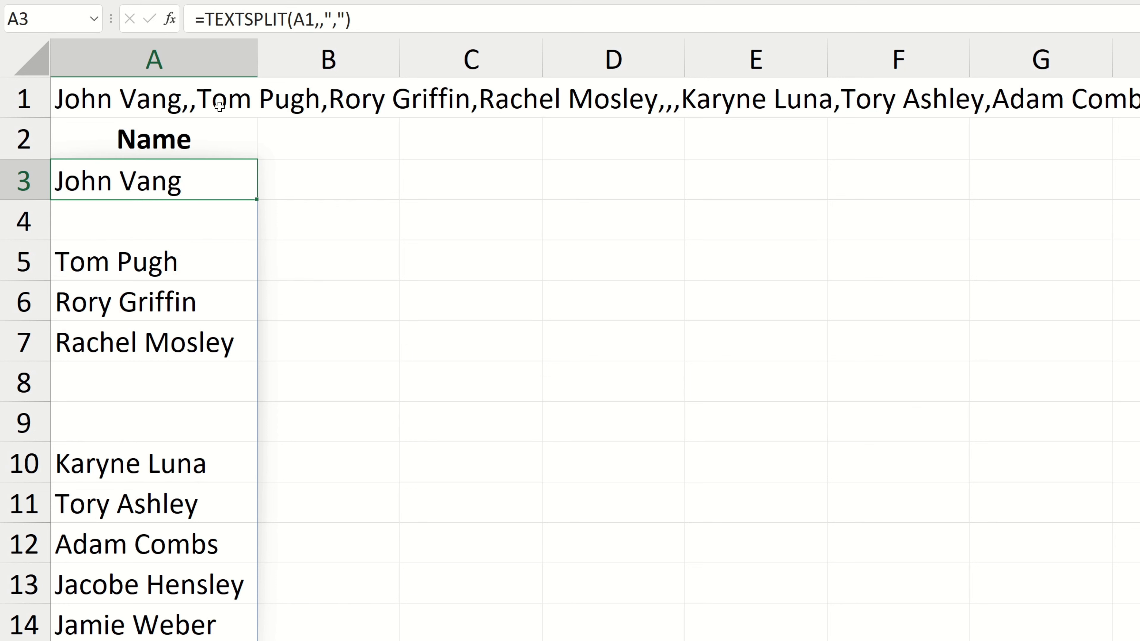
{"action": "key", "text": "F2"}
{"action": "key", "text": "Left"}
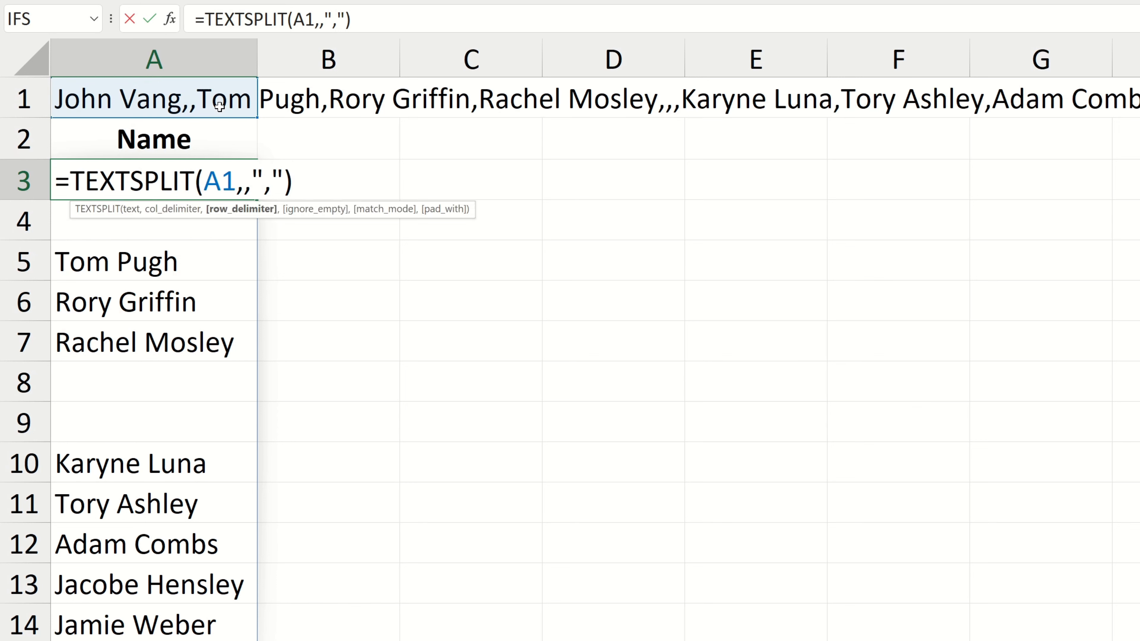
{"action": "type", "text": ","}
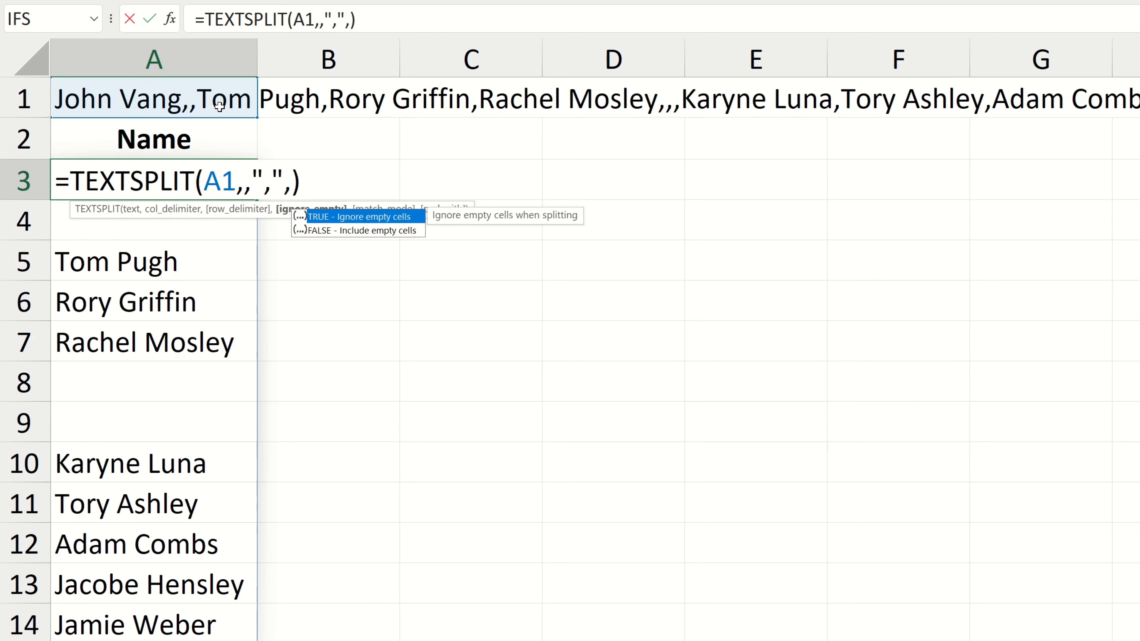
{"action": "type", "text": "TR"}
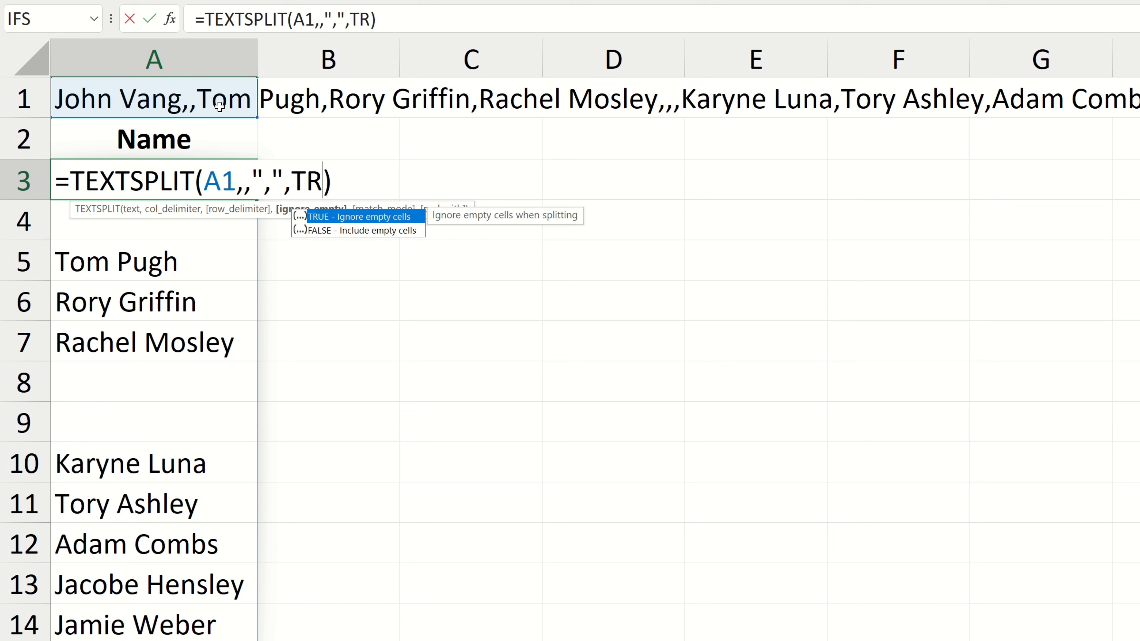
{"action": "type", "text": "UE"}
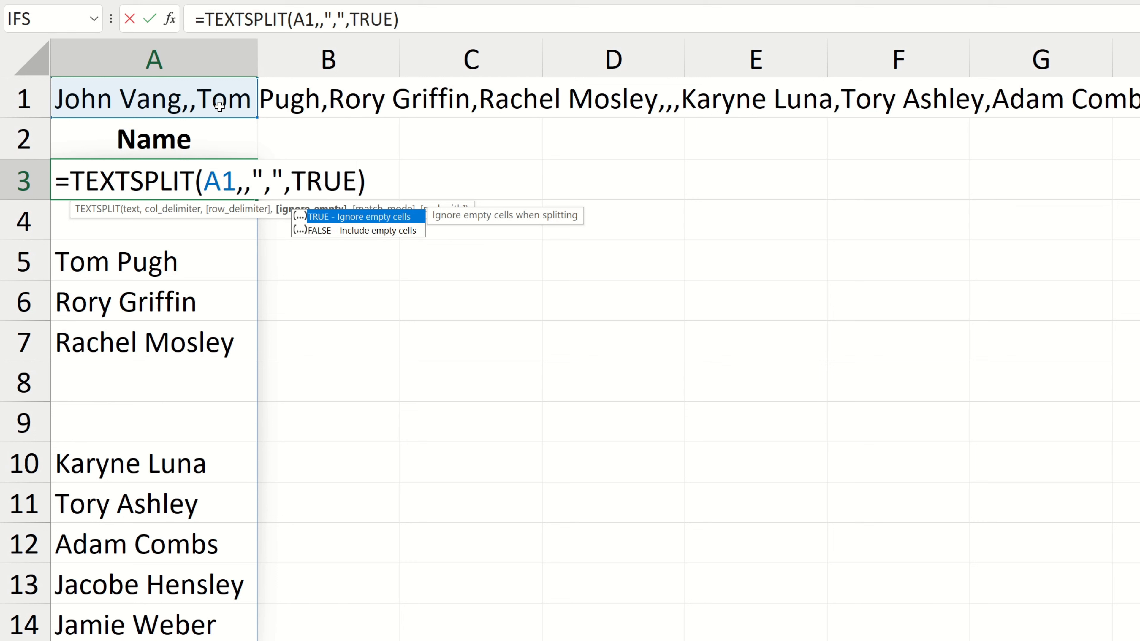
{"action": "key", "text": "Return"}
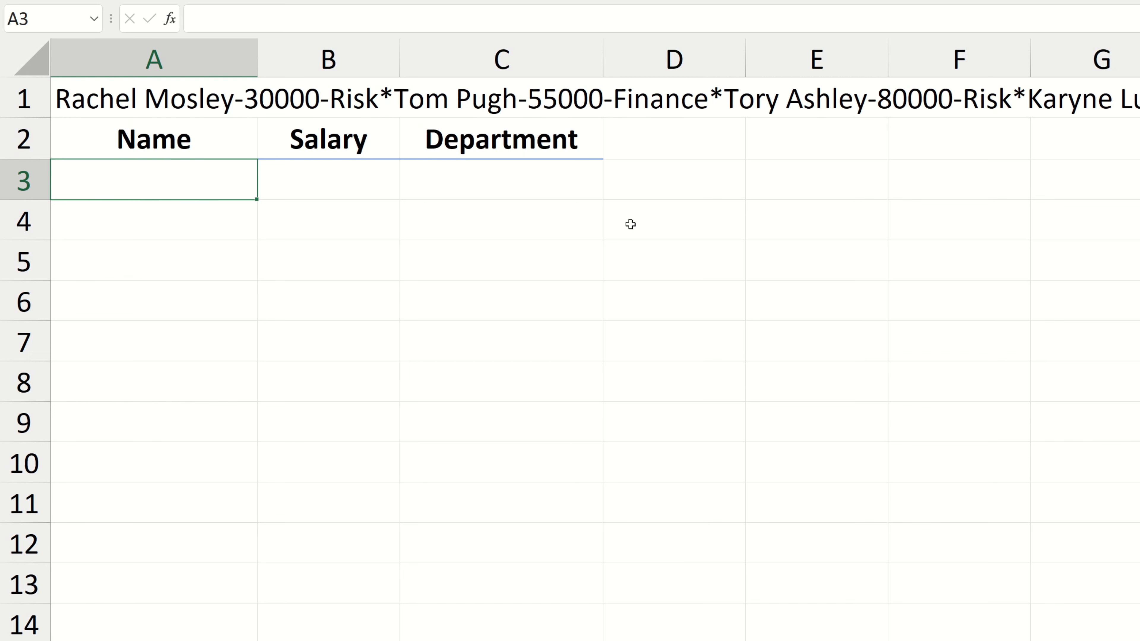
Enter =TEXTSPLIT(A1,"-","*") in A3 to split the A1 text into columns at dashes and rows at asterisks.
{"action": "type", "text": "=TEXTSPL"}
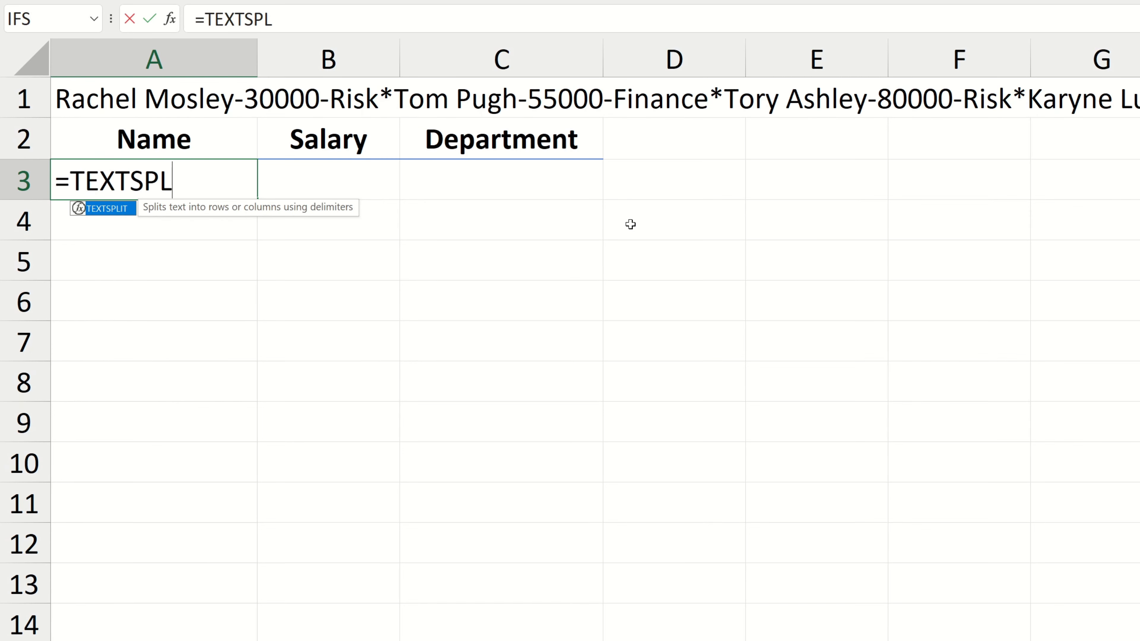
{"action": "type", "text": "IT("}
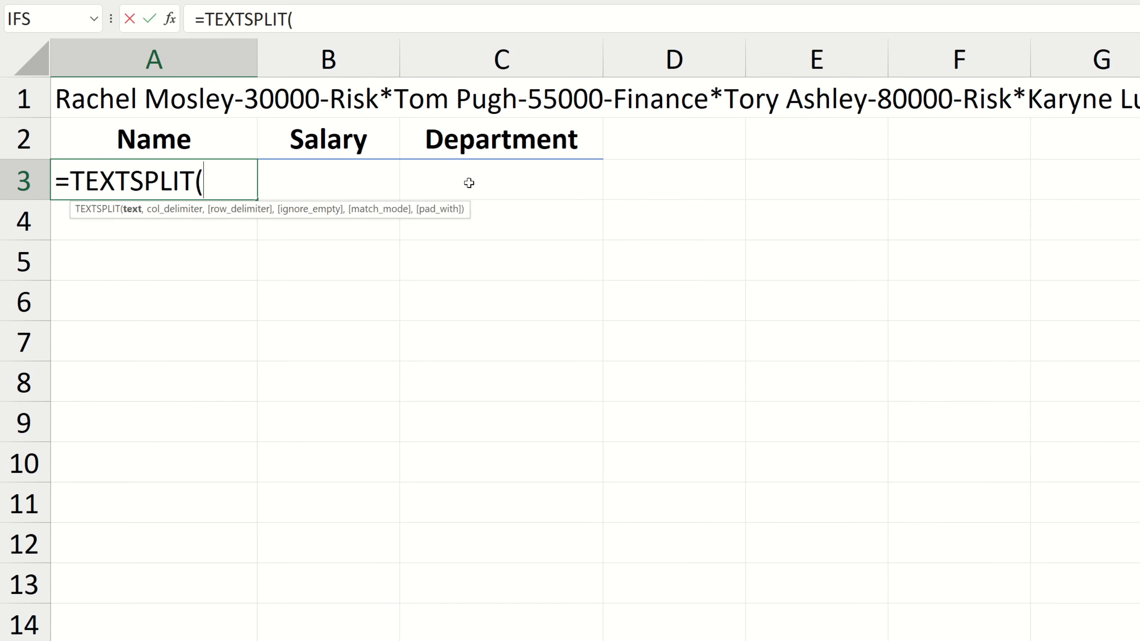
{"action": "left_click", "coordinate": [224, 104]}
{"action": "type", "text": ","}
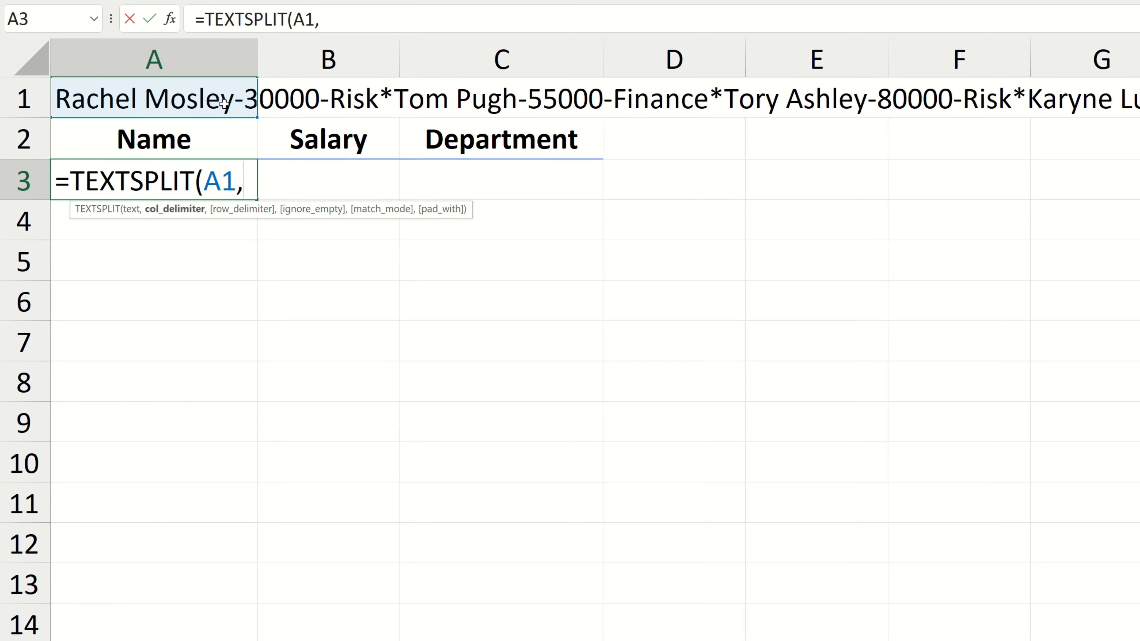
{"action": "type", "text": "\"-\",\"*"}
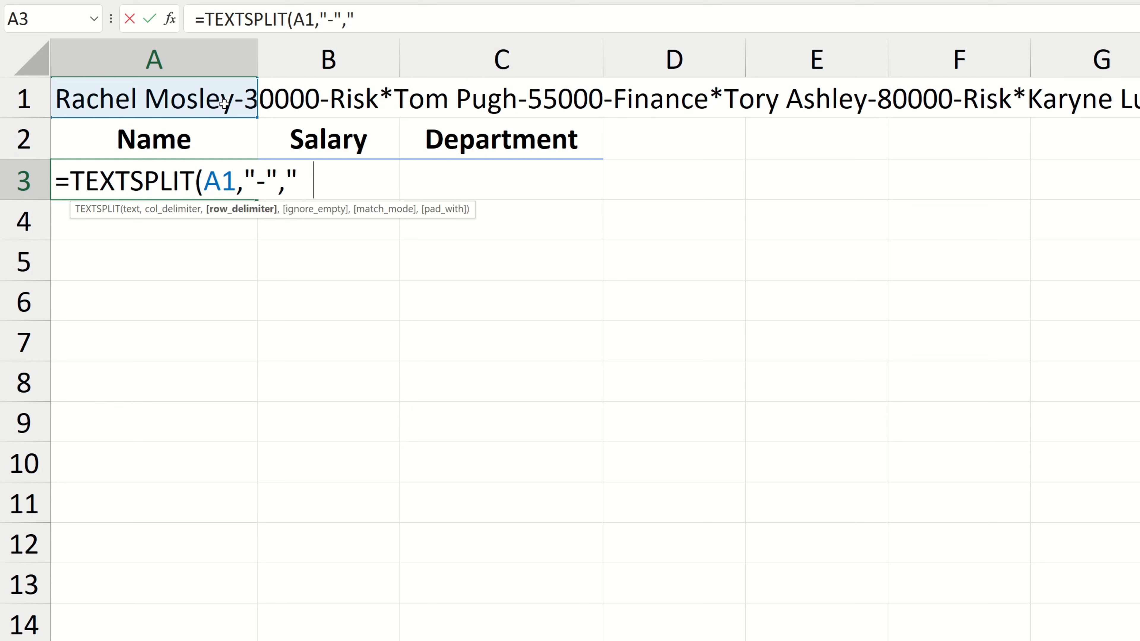
{"action": "type", "text": "\")"}
{"action": "key", "text": "Return"}
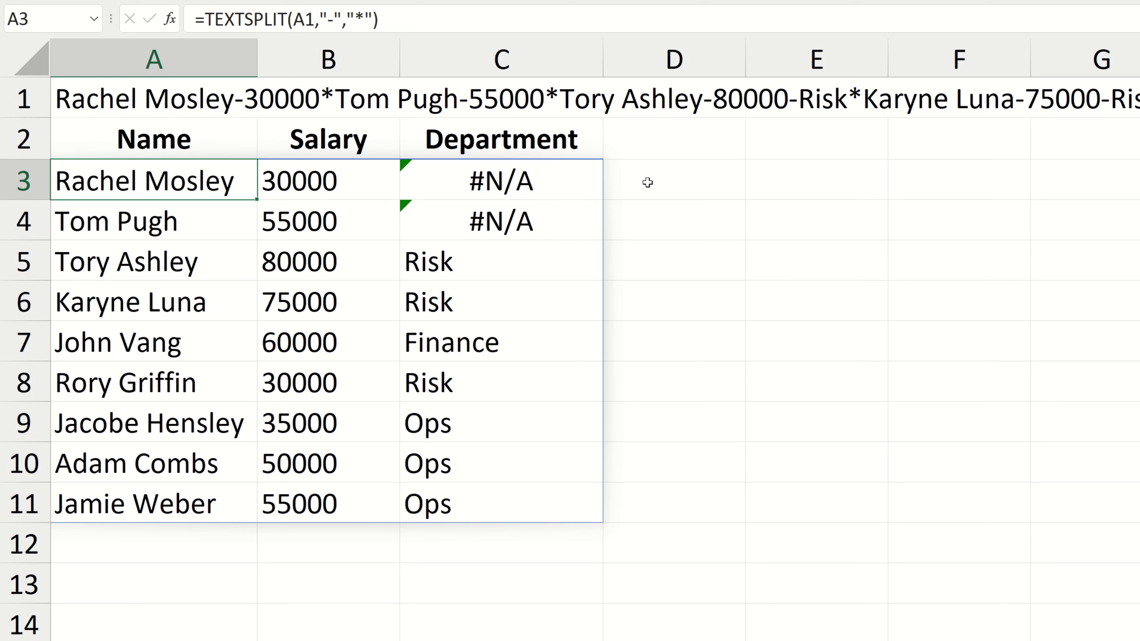
Add "Not Available" as the pad_with argument of the A3 formula, making it =TEXTSPLIT(A1,"-","*",,,"Not Available").
{"action": "key", "text": "F2"}
{"action": "key", "text": "Left"}
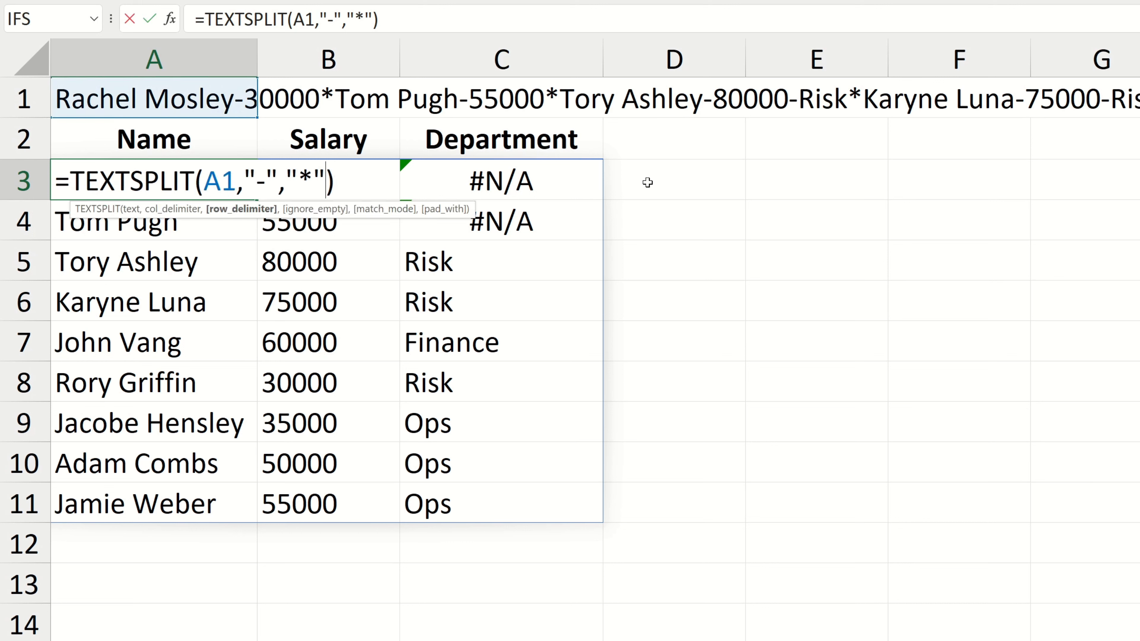
{"action": "type", "text": ",,,"}
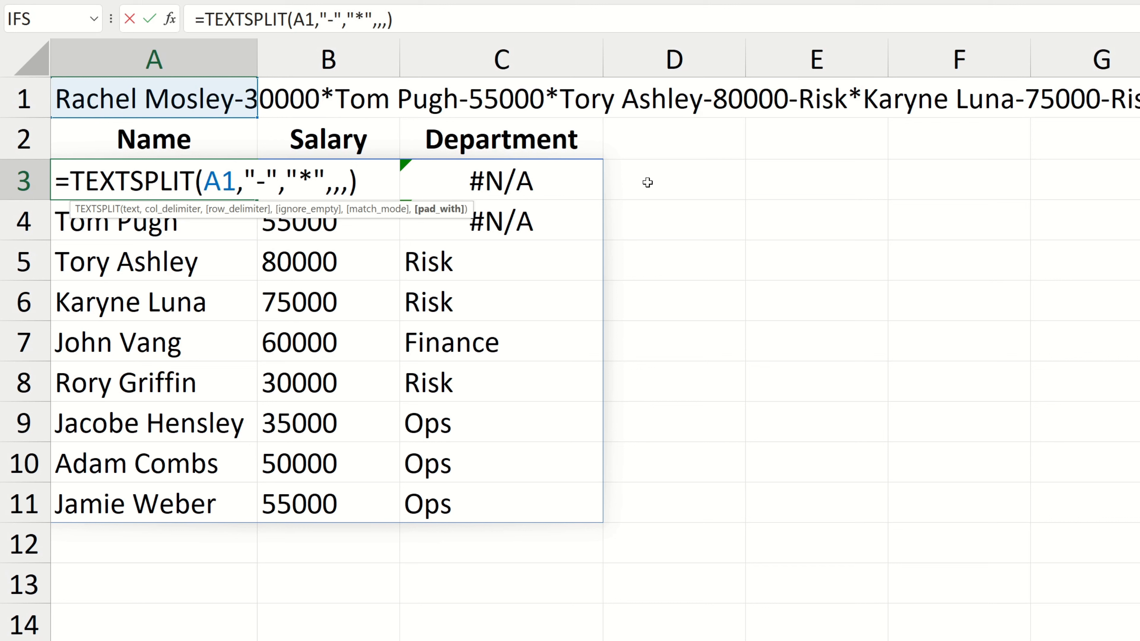
{"action": "type", "text": "\""}
{"action": "type", "text": "Not A"}
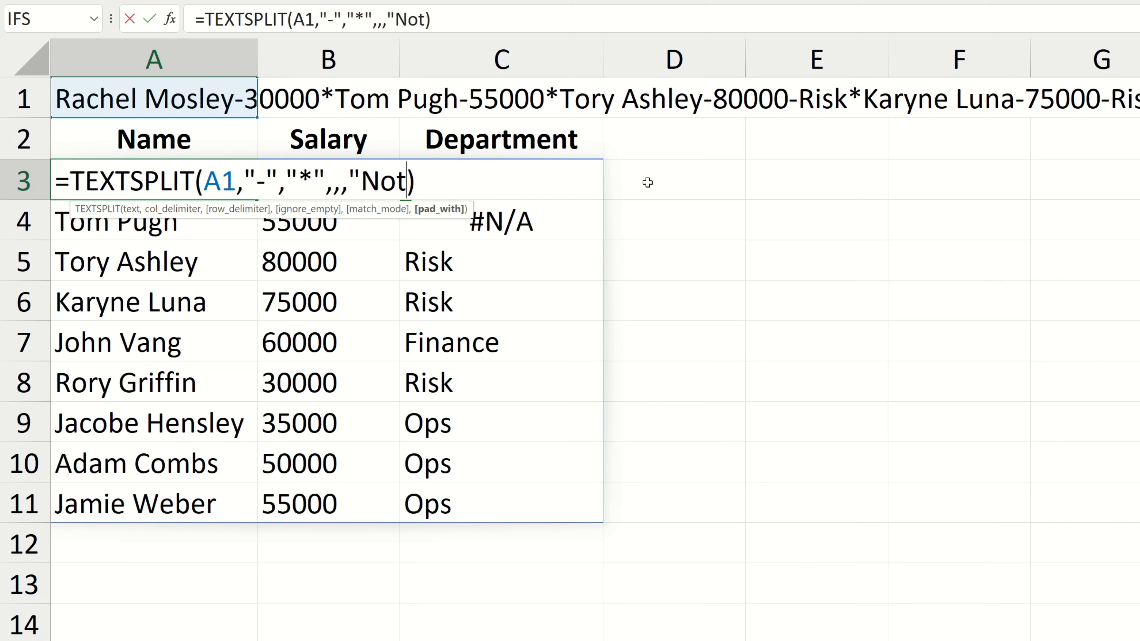
{"action": "type", "text": "vailable\""}
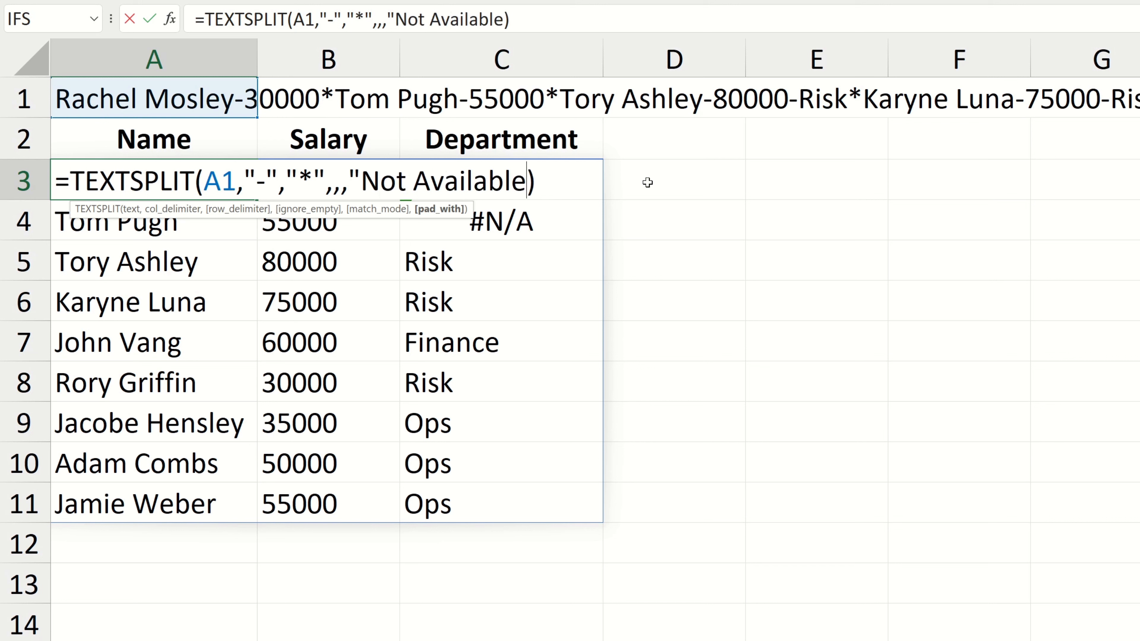
{"action": "key", "text": "Return"}
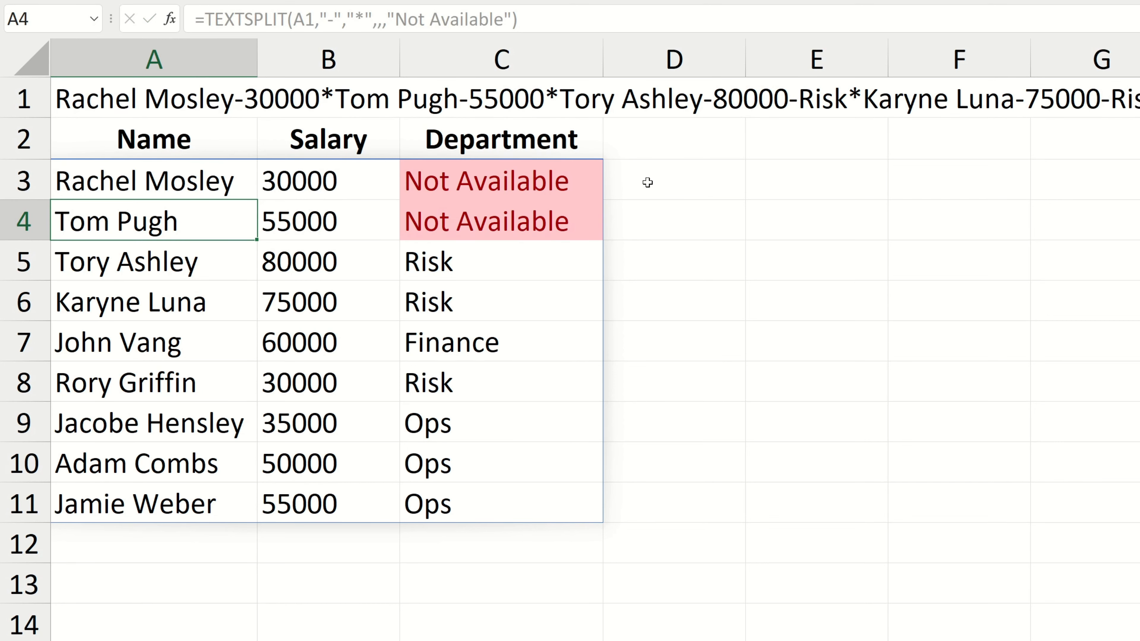
Wrap the A3 formula in SORT by the third column in descending order, making it =SORT(TEXTSPLIT(A1,"-","*",,,"Not Available"),3,-1).
{"action": "key", "text": "Up"}
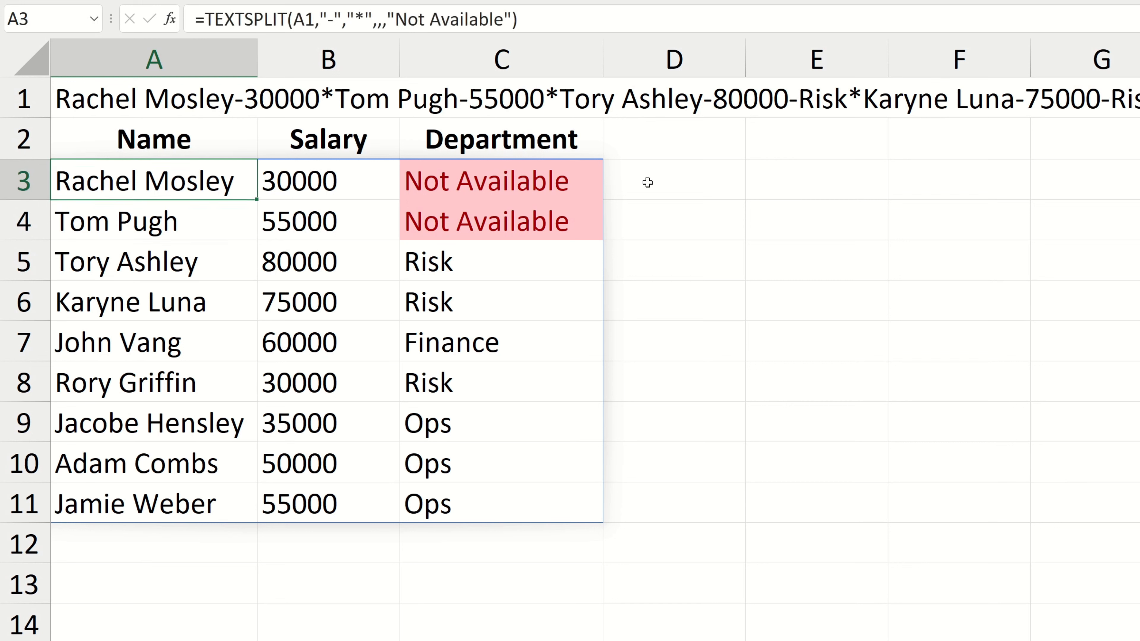
{"action": "key", "text": "F2"}
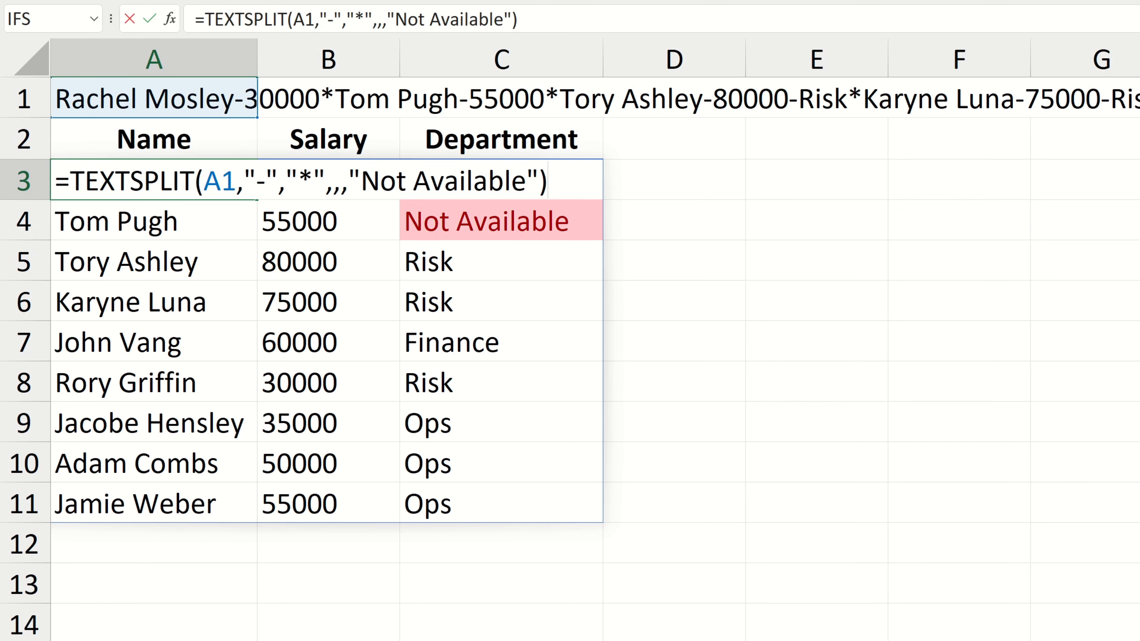
{"action": "left_click", "coordinate": [70, 181]}
{"action": "type", "text": "sort("}
{"action": "key", "text": "End"}
{"action": "type", "text": ","}
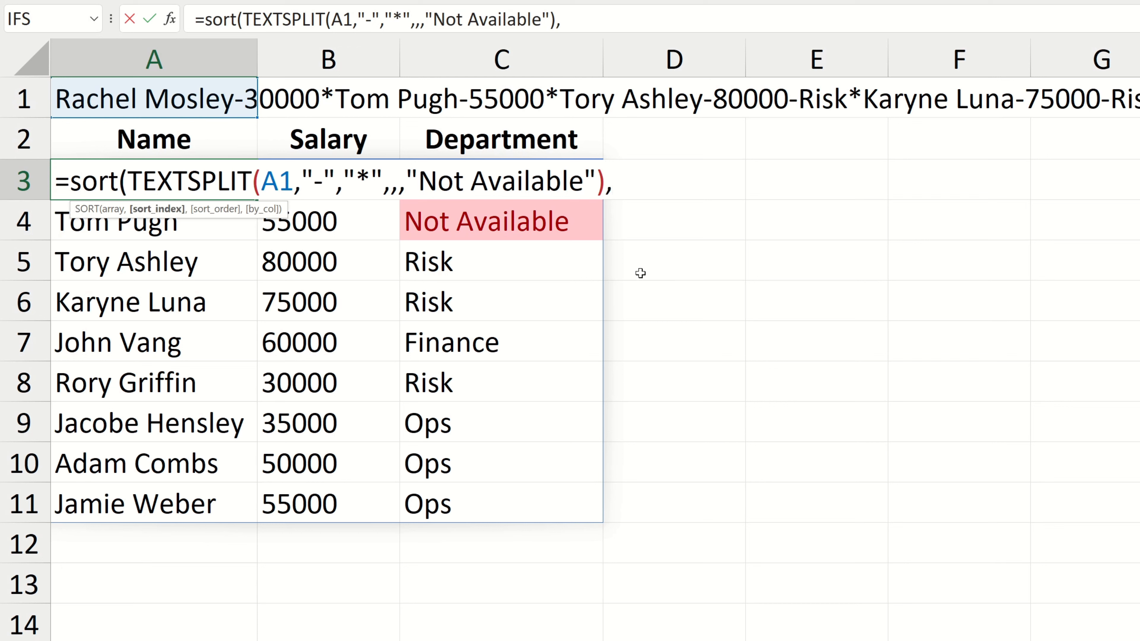
{"action": "type", "text": "3,-1"}
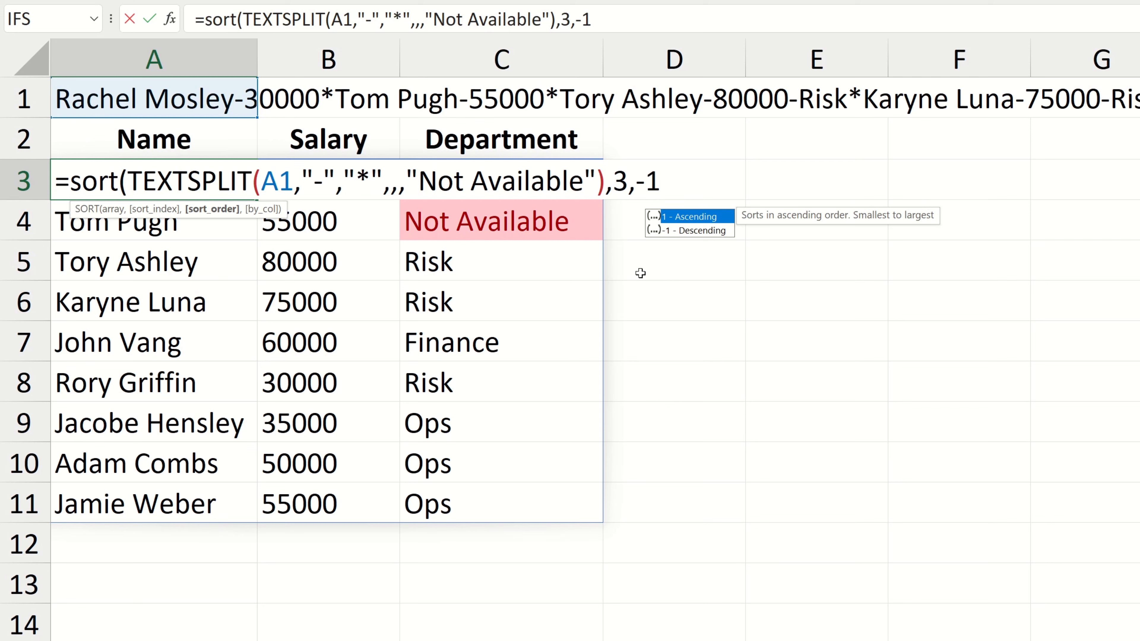
{"action": "type", "text": ")"}
{"action": "key", "text": "Return"}
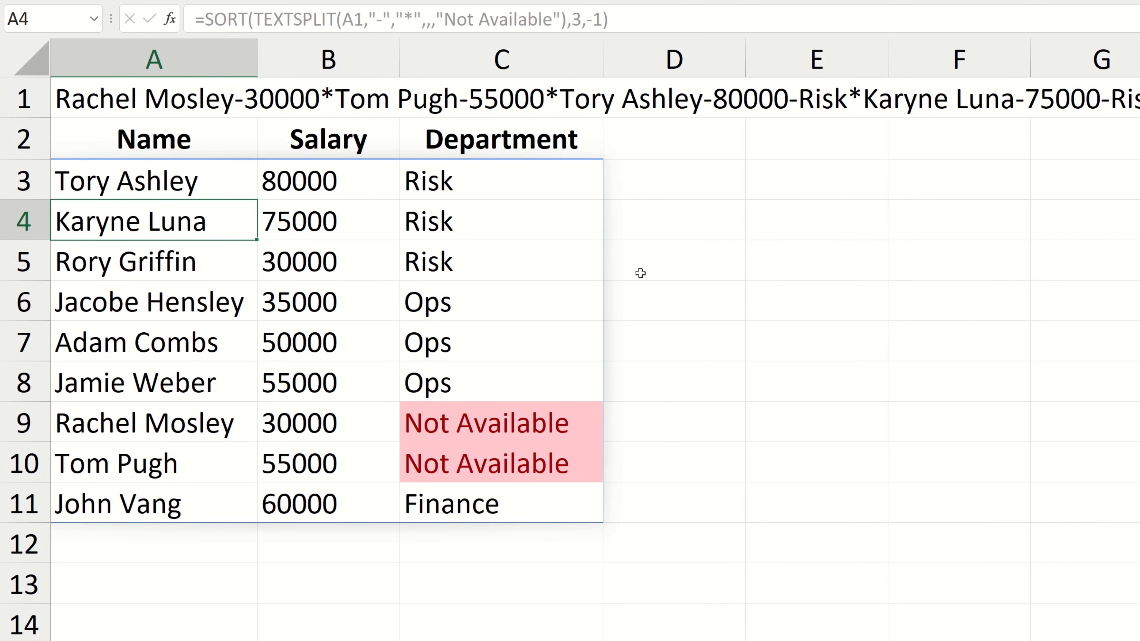